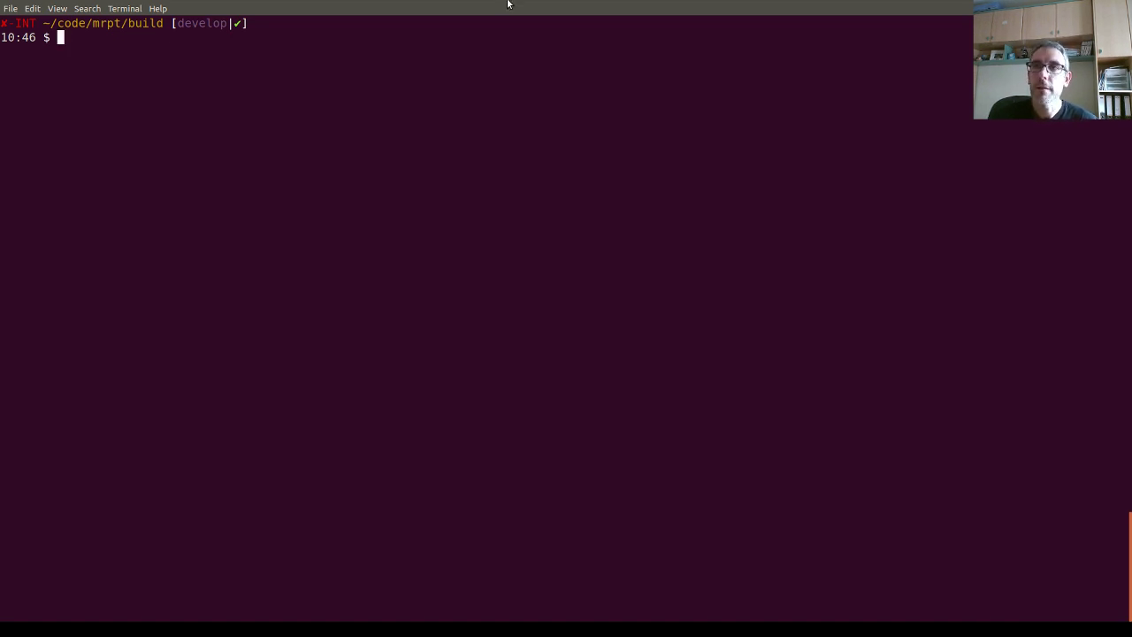
- Build the 3d-rotation-converter target with make
text(make )
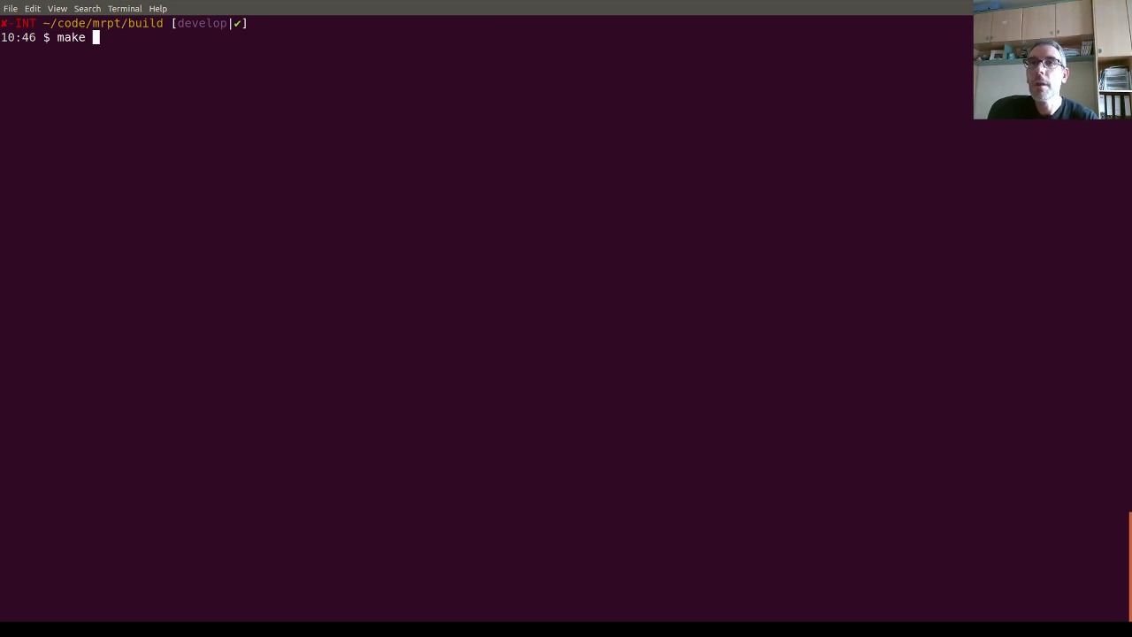
text(3d)
key(Tab)
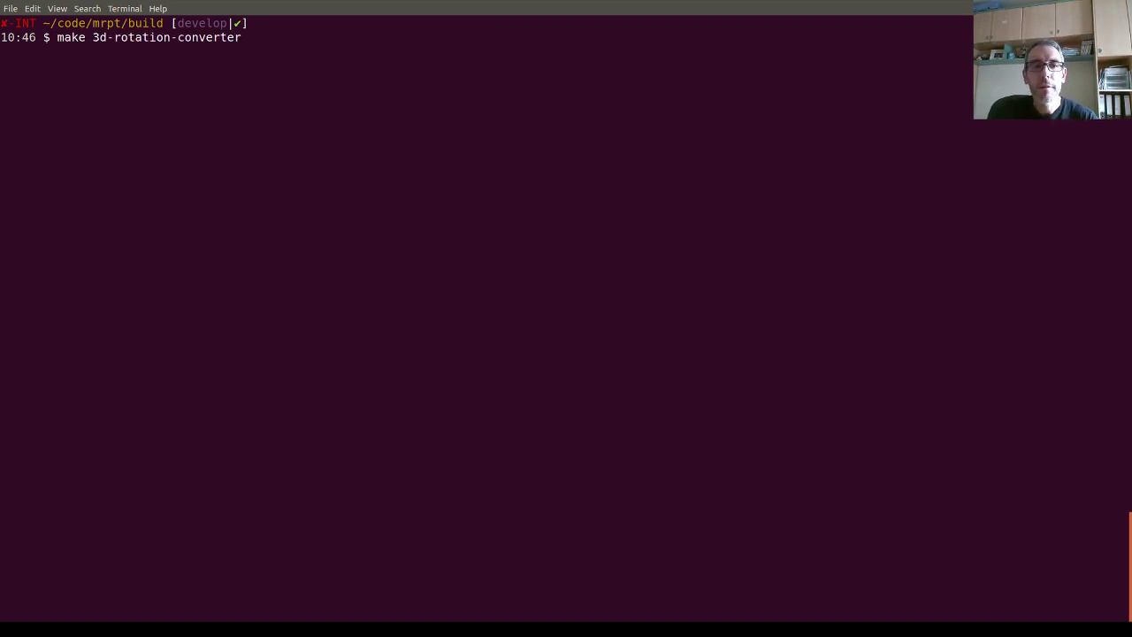
key(Return)
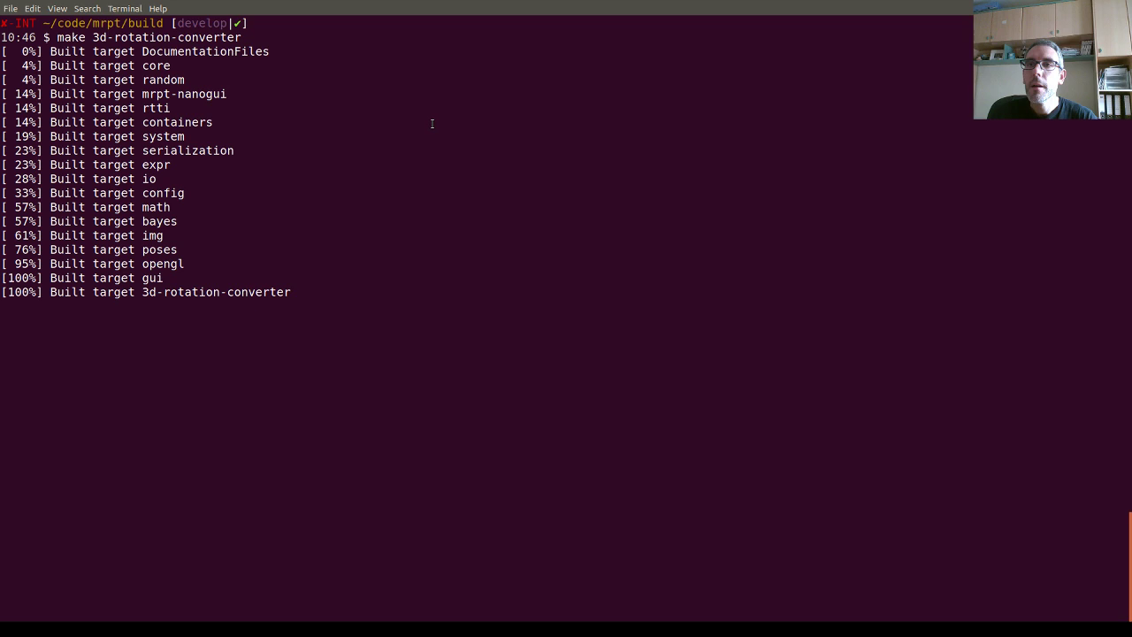
- Launch the 3d-rotation-converter program
text(3d)
key(Tab)
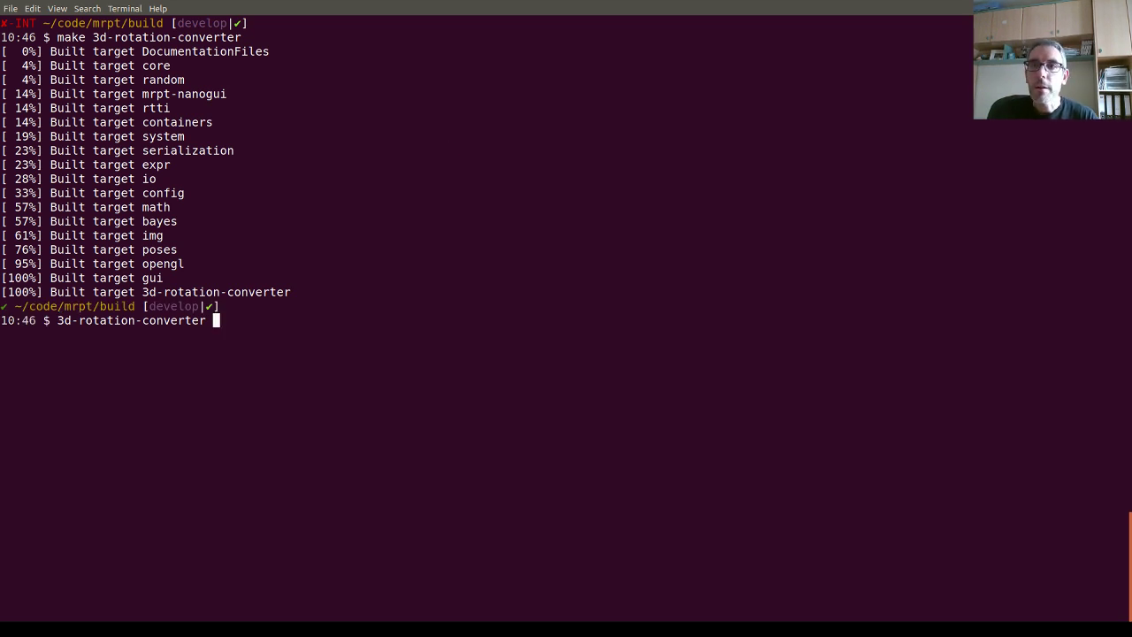
key(Return)
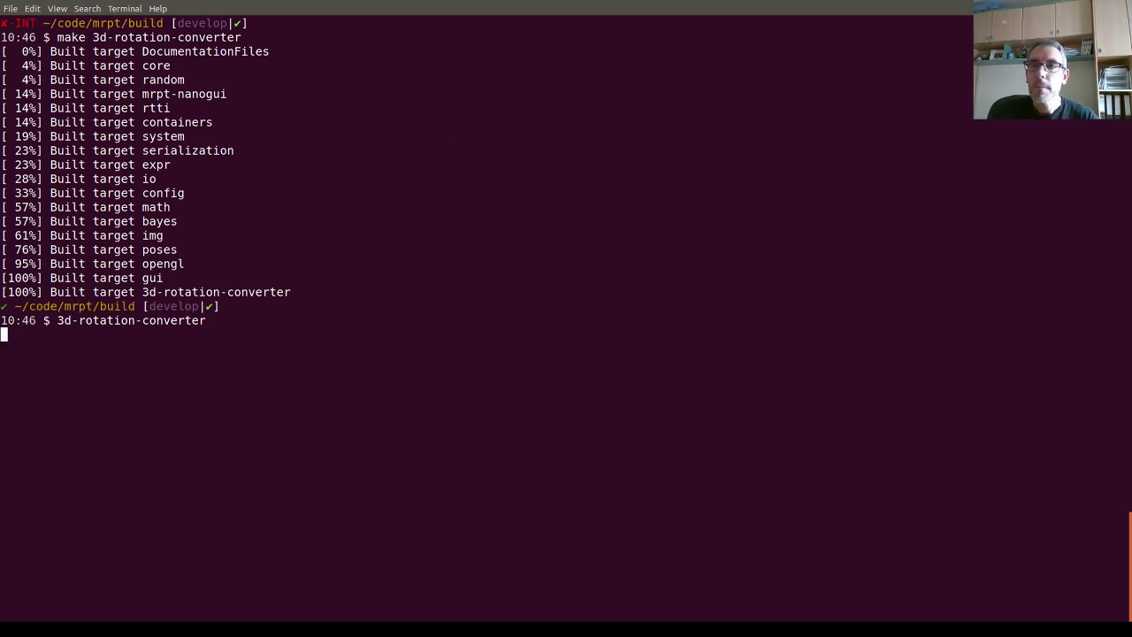
- Maximize the converter window, orbit the axes to a flatter angle, and nudge both panels
drag(376, 7, 385, 38)
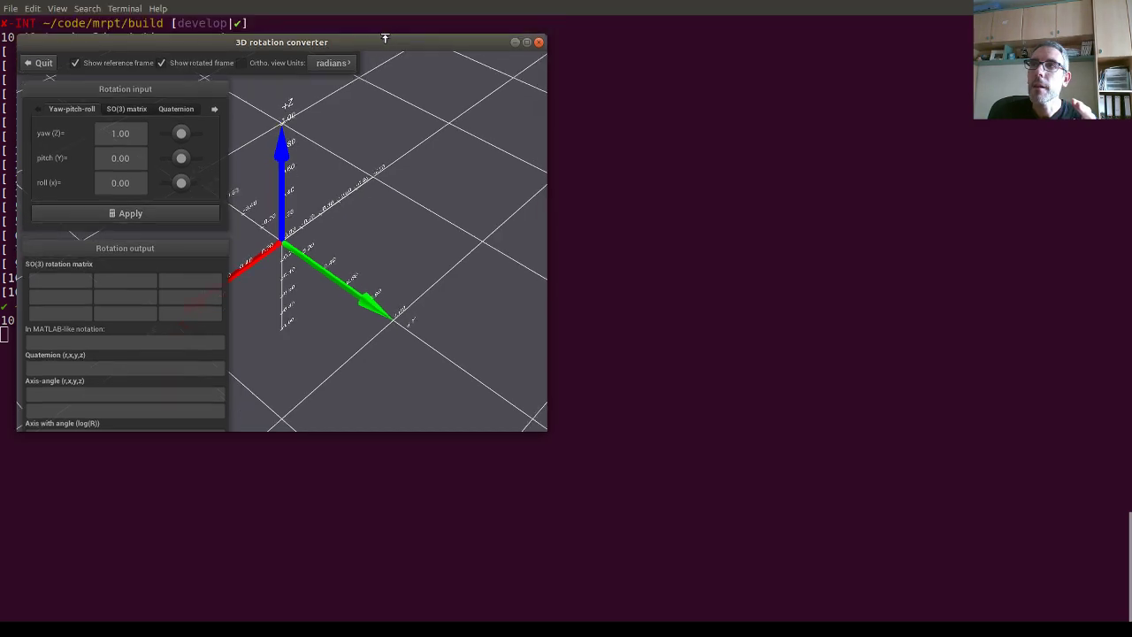
double_click(383, 43)
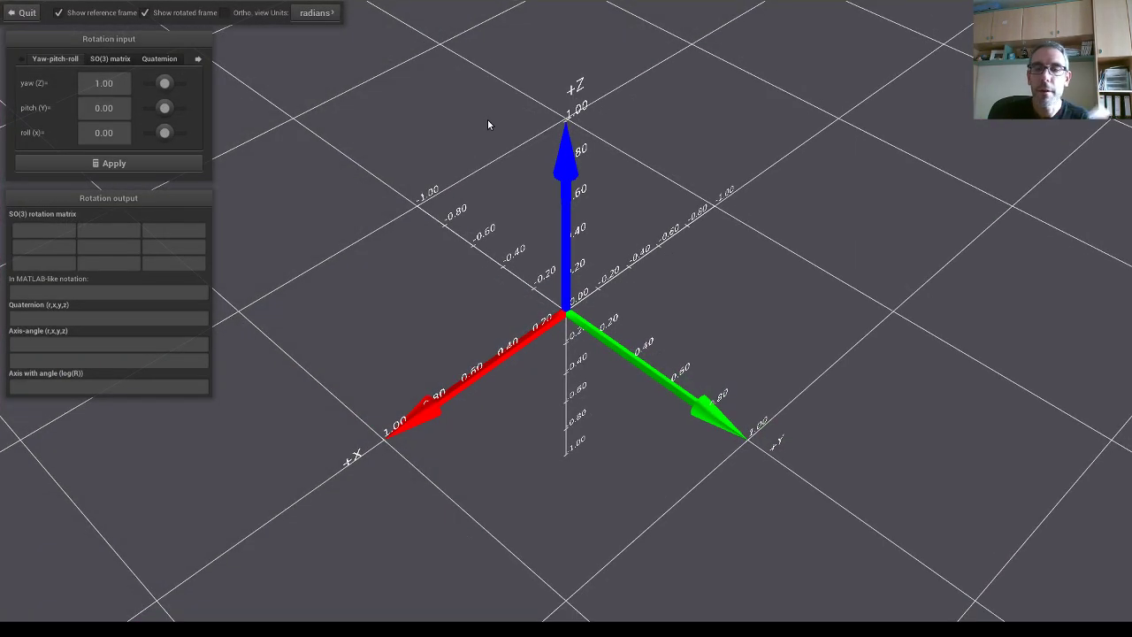
drag(489, 160, 489, 210)
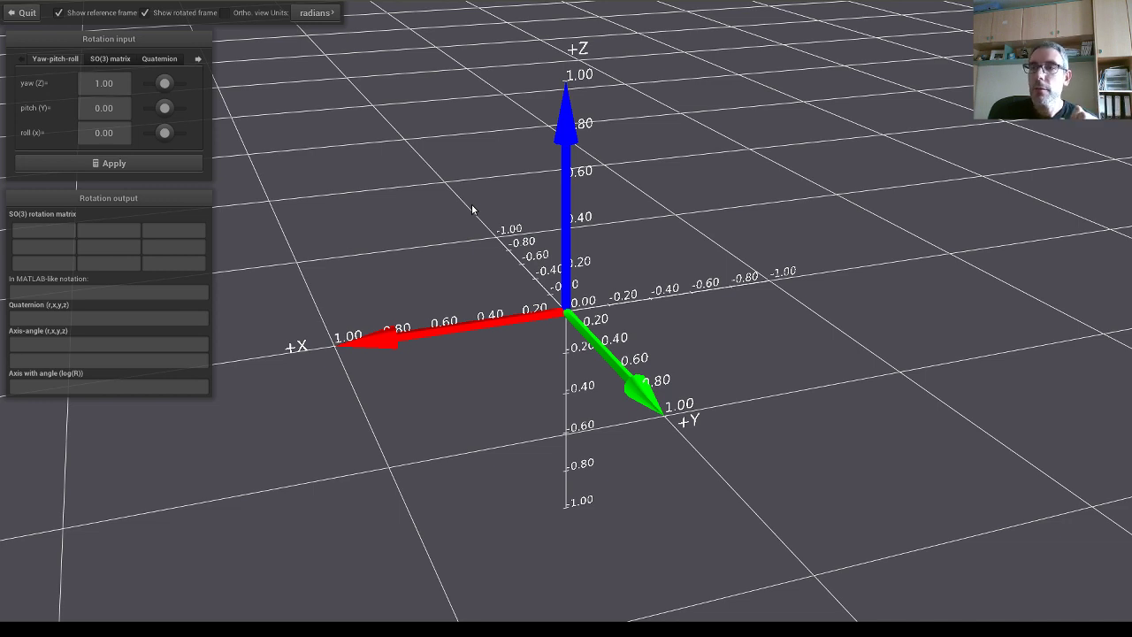
drag(472, 209, 473, 237)
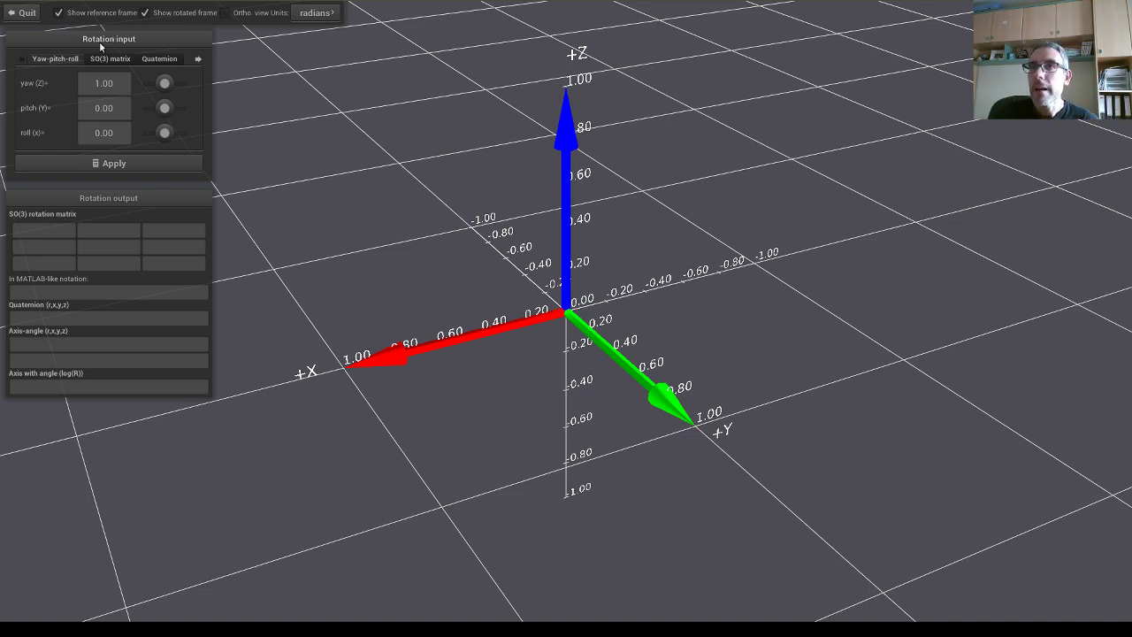
drag(100, 41, 126, 100)
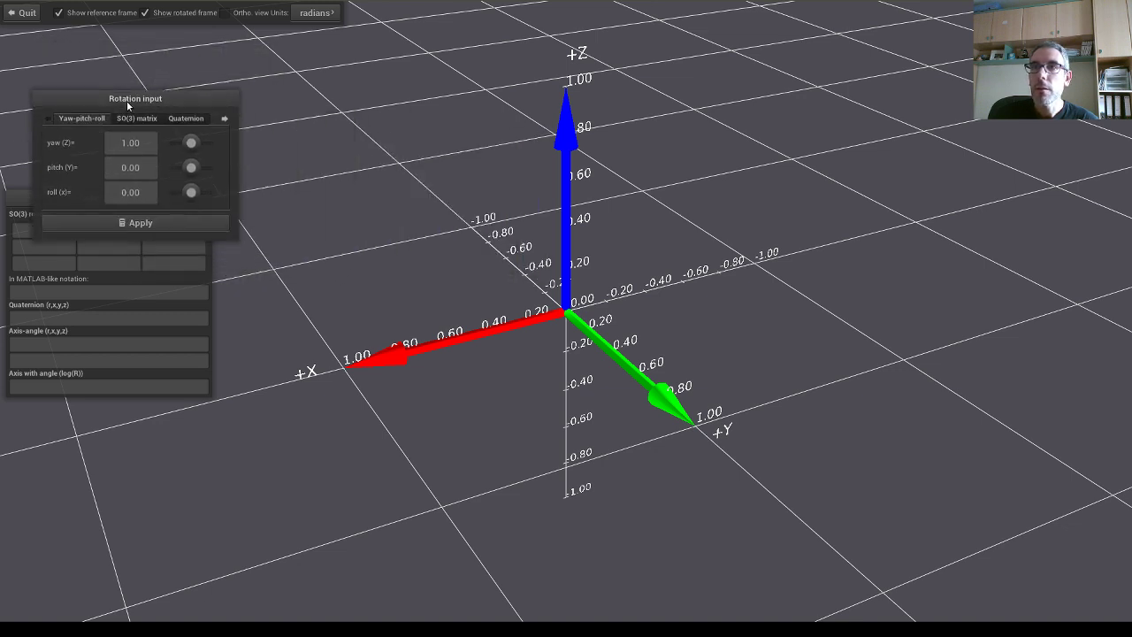
drag(107, 202, 122, 230)
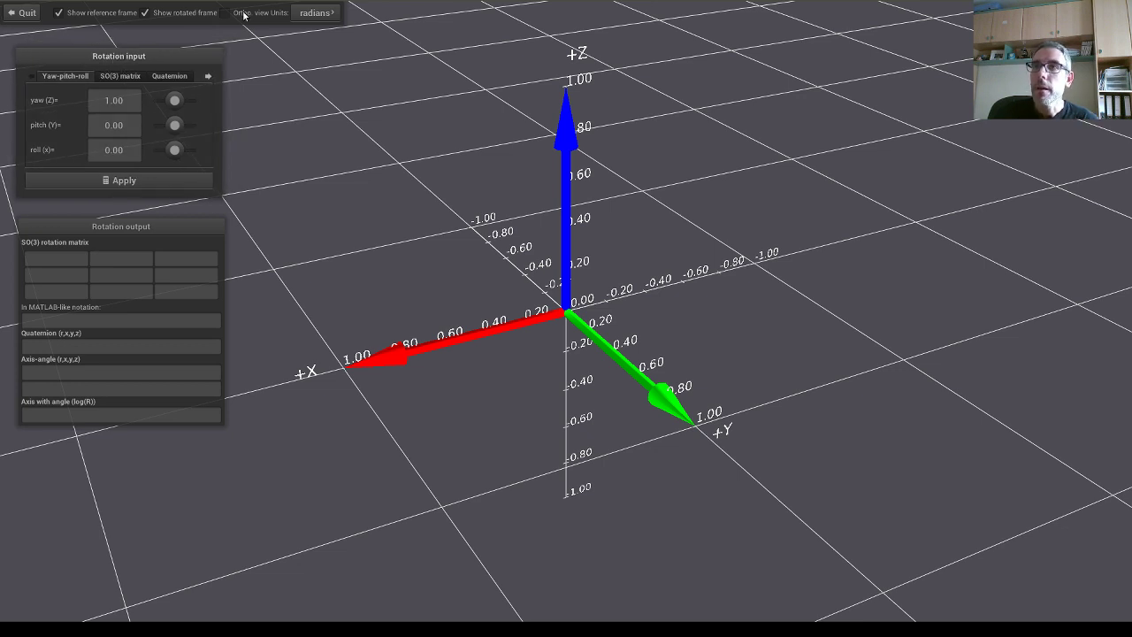
- Adjust the 3D view and move the Rotation output panel to the top-right corner
drag(148, 57, 156, 60)
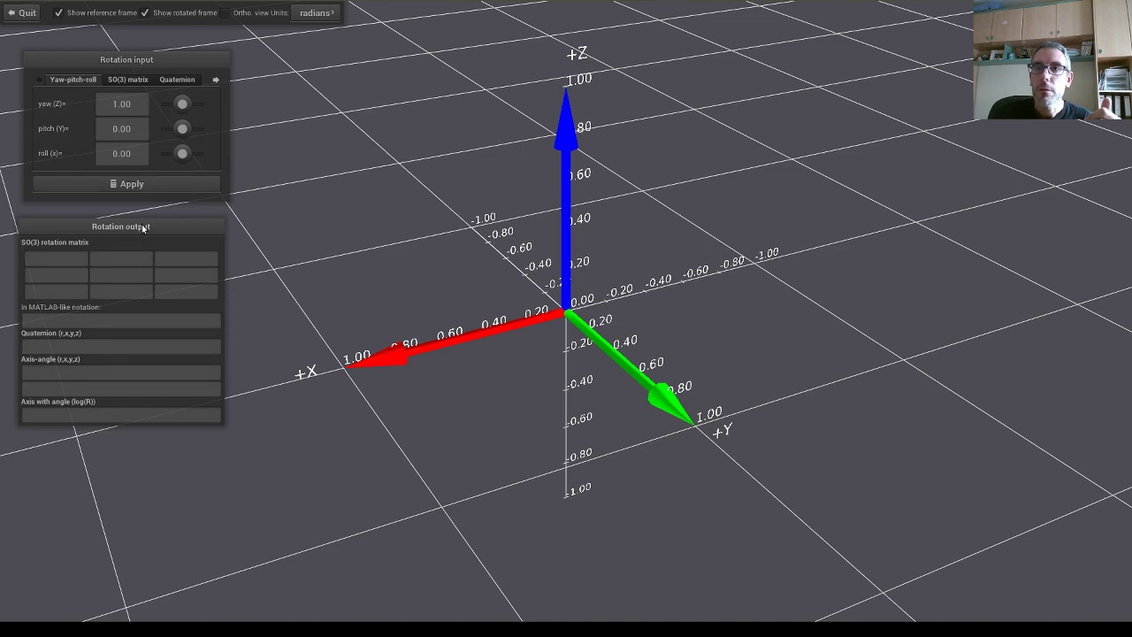
drag(139, 223, 158, 217)
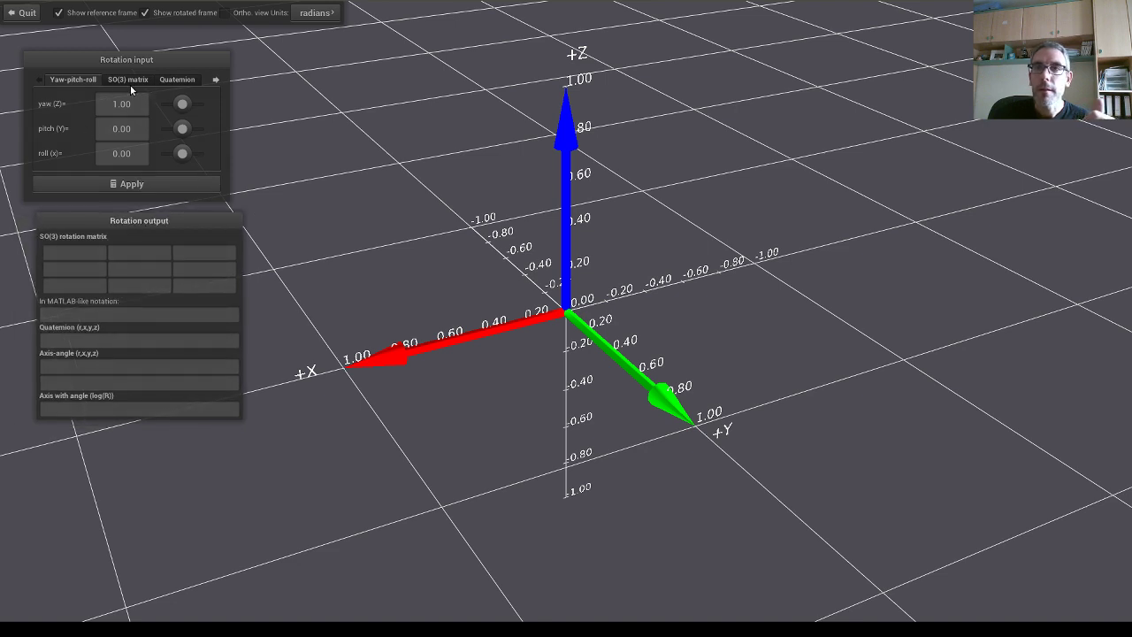
drag(447, 228, 481, 245)
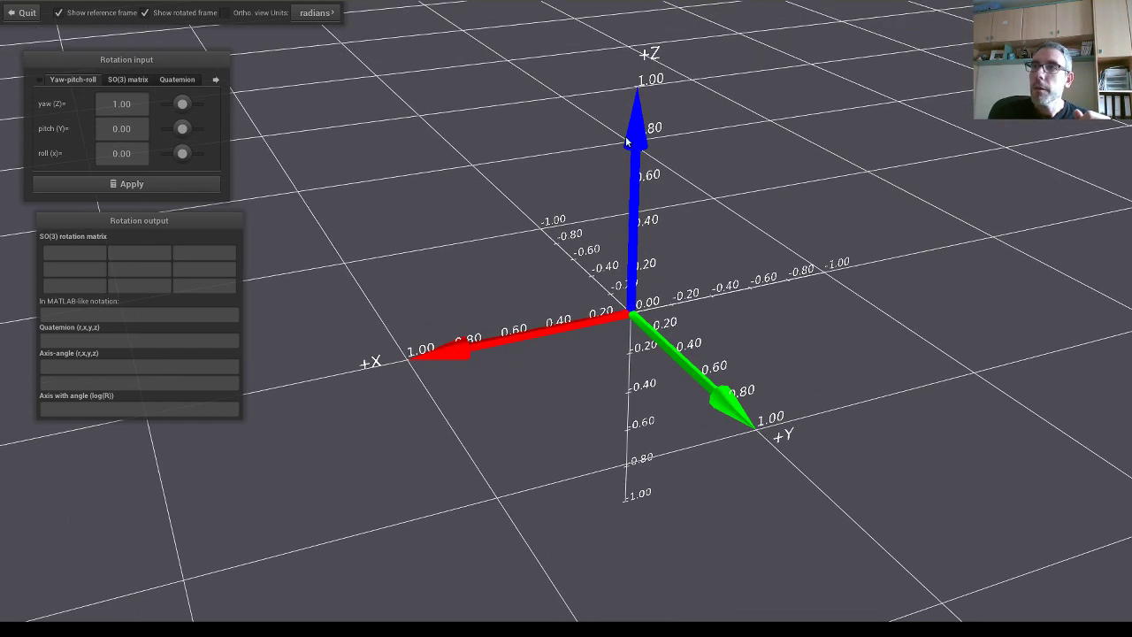
drag(536, 228, 542, 219)
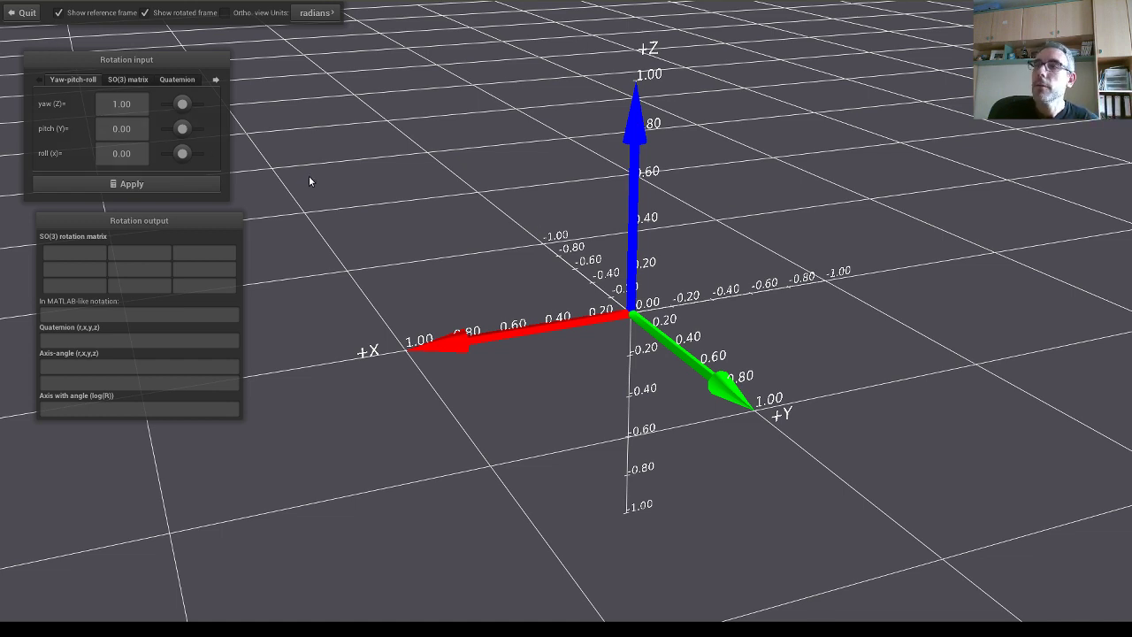
drag(128, 68, 150, 63)
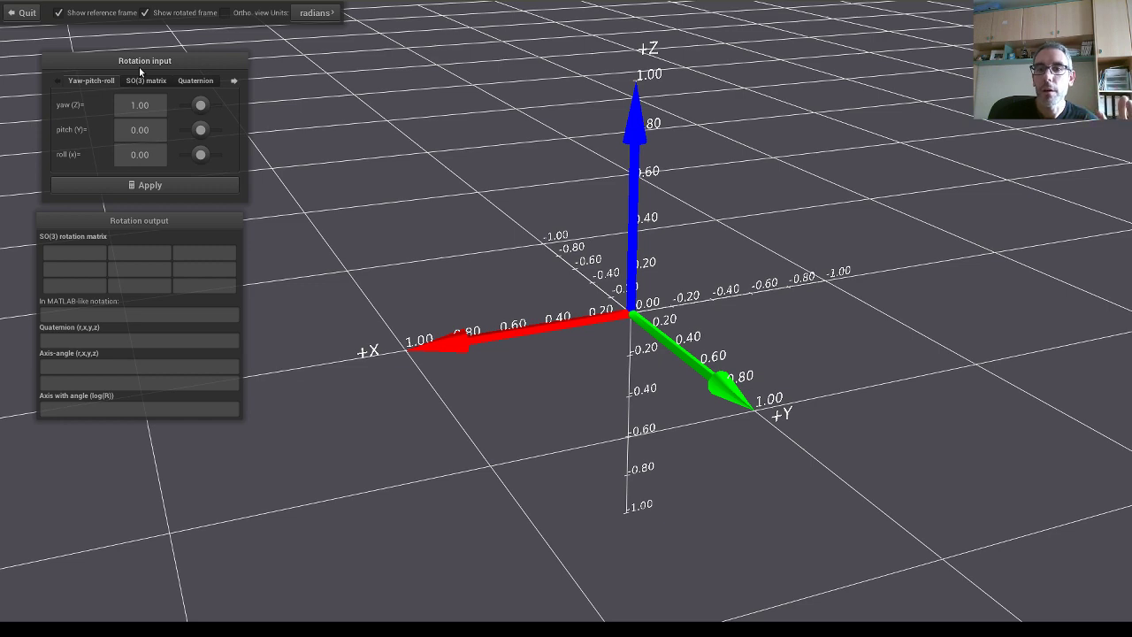
drag(336, 127, 587, 288)
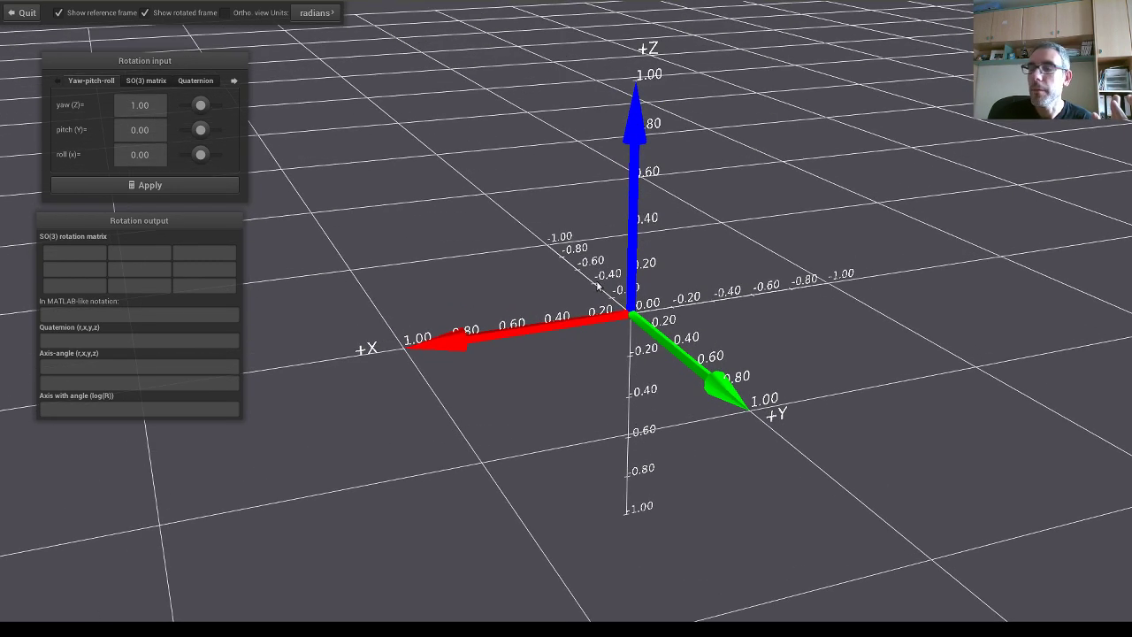
drag(201, 222, 173, 268)
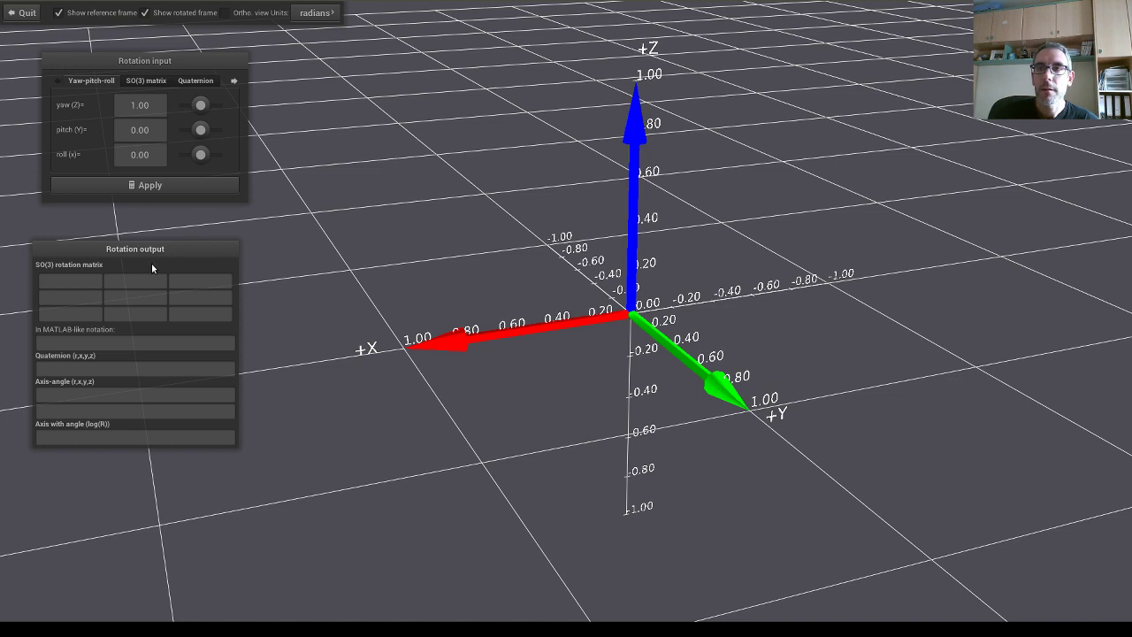
drag(155, 252, 1018, 68)
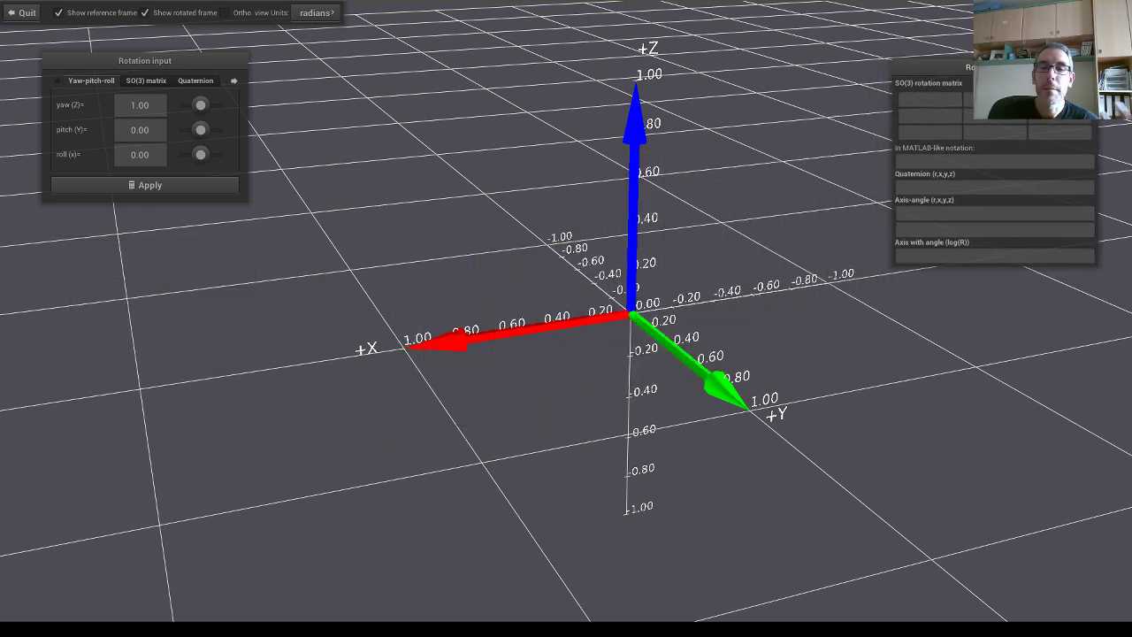
- Switch angle units to degrees and turn the knobs to yaw -76.438, pitch -38.219
click(99, 79)
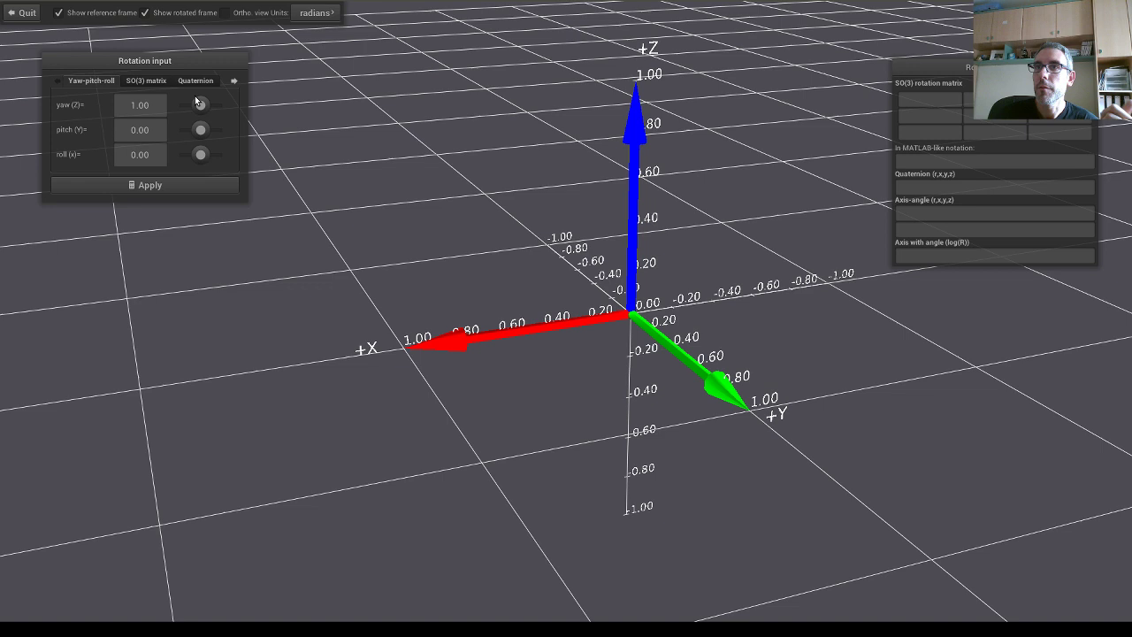
mouse_move(199, 105)
mouse_down()
mouse_move(171, 107)
mouse_move(222, 111)
mouse_move(174, 110)
mouse_move(195, 110)
mouse_up()
click(314, 12)
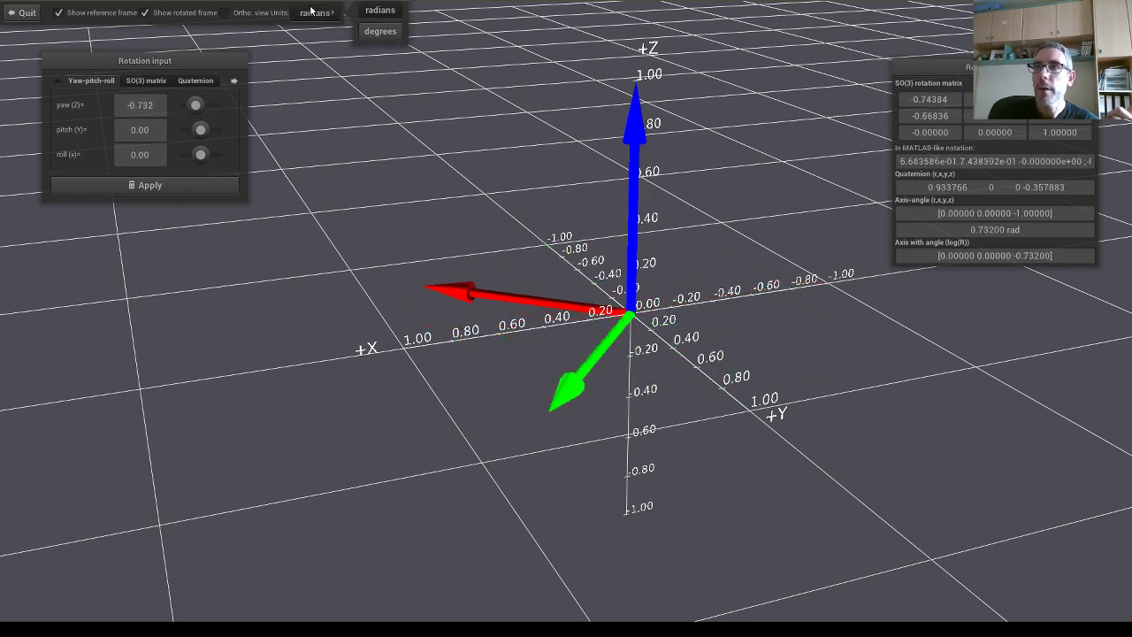
click(381, 32)
drag(202, 104, 201, 105)
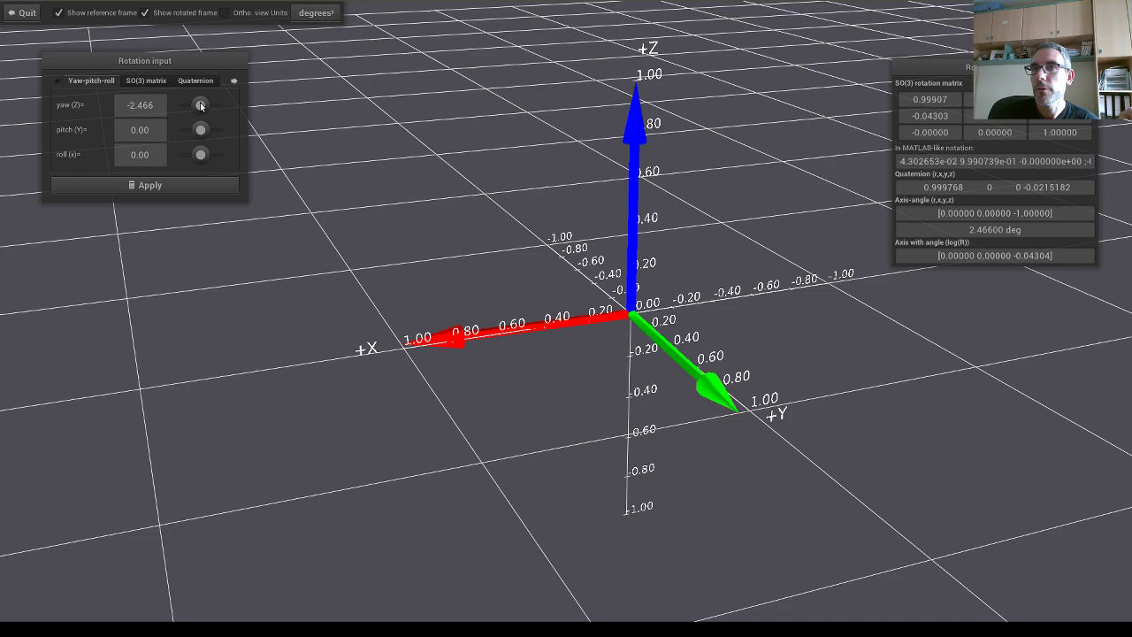
drag(488, 266, 502, 243)
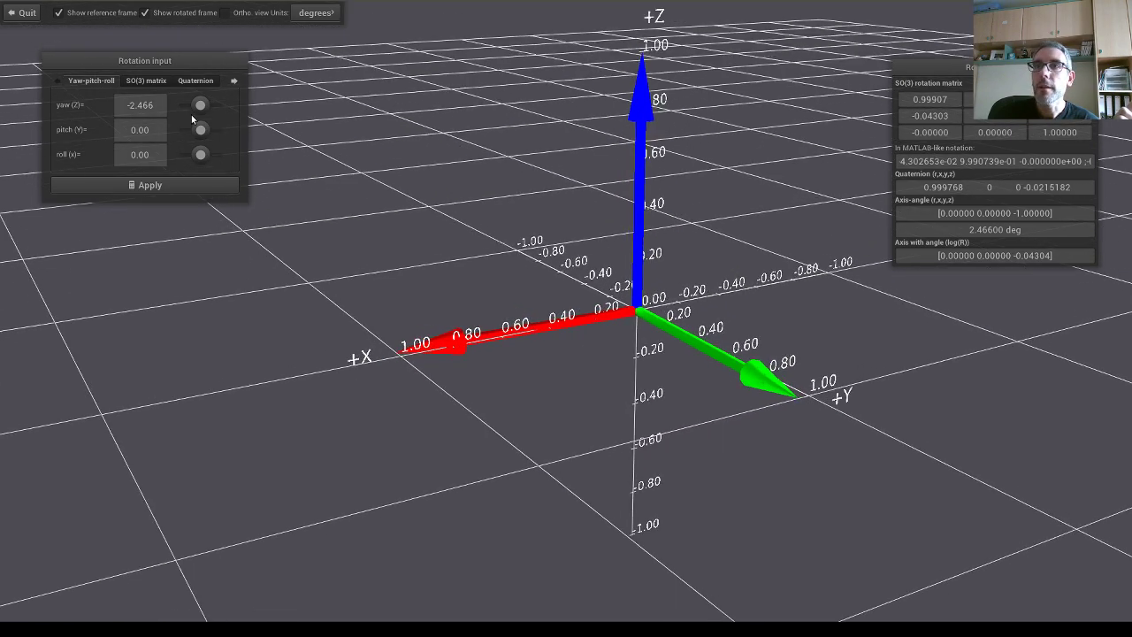
drag(191, 114, 249, 148)
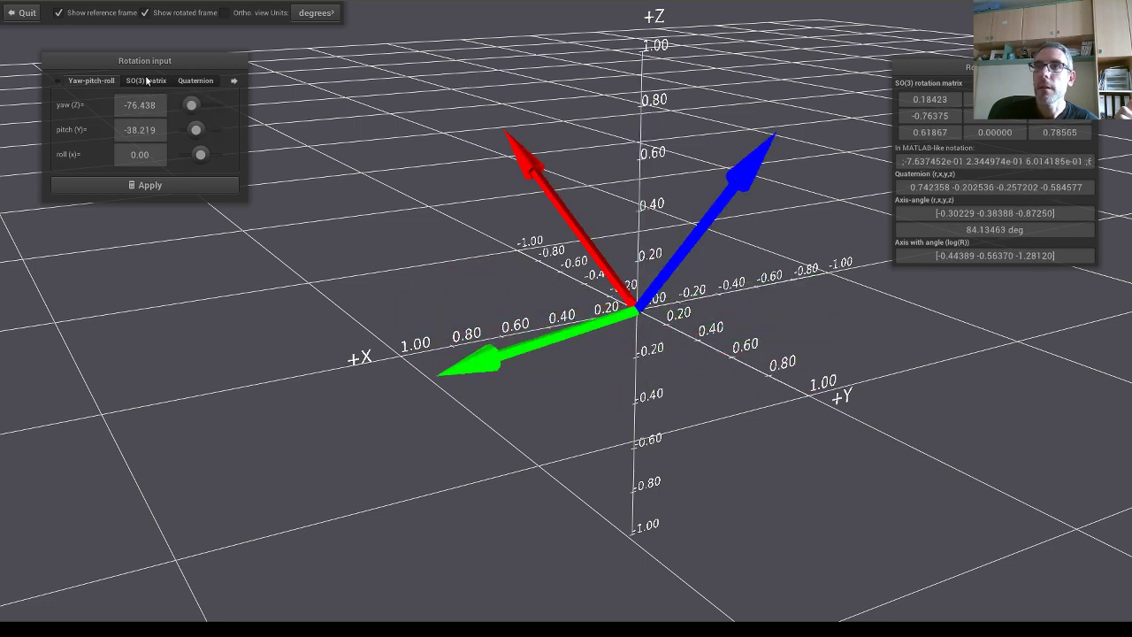
- Reset pitch to 0, then turn the knobs until yaw reads 46.849 and pitch 3.699
drag(195, 129, 318, 109)
double_click(140, 129)
text(0)
key(Return)
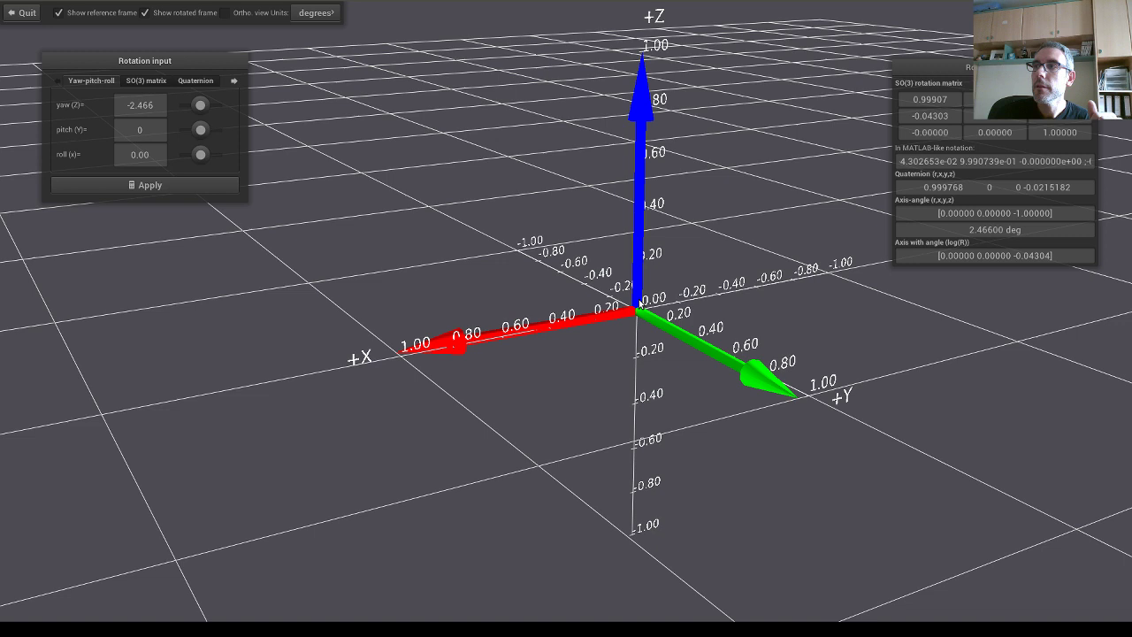
drag(202, 106, 201, 134)
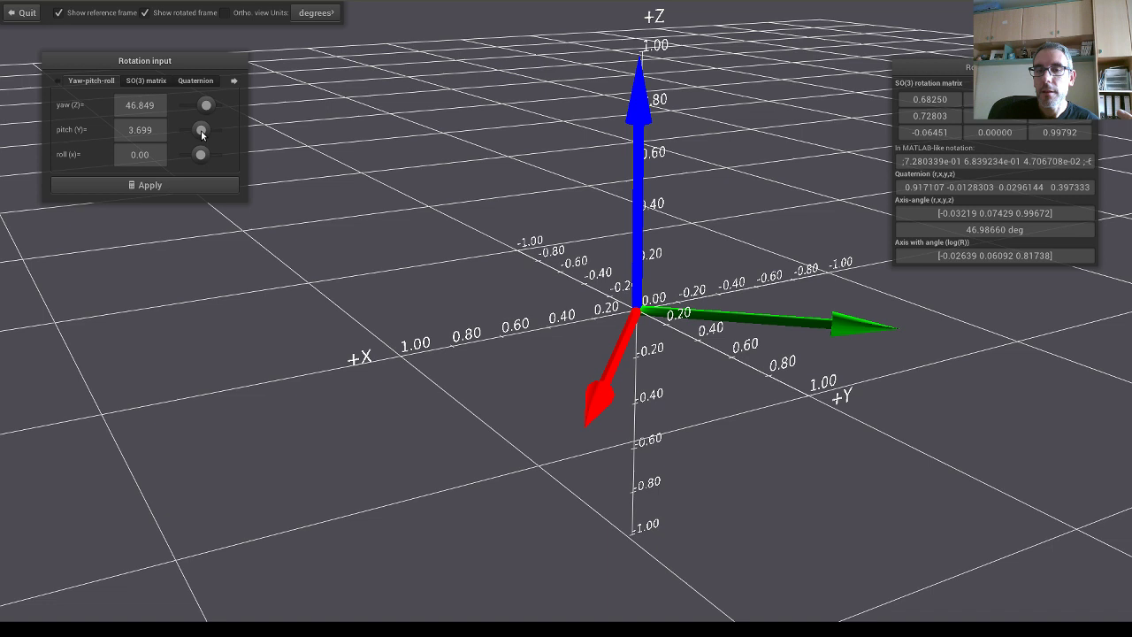
- Set yaw 17.260°, pitch 13.562°, roll -76.438° and inspect the MATLAB-notation matrix output
drag(987, 66, 963, 337)
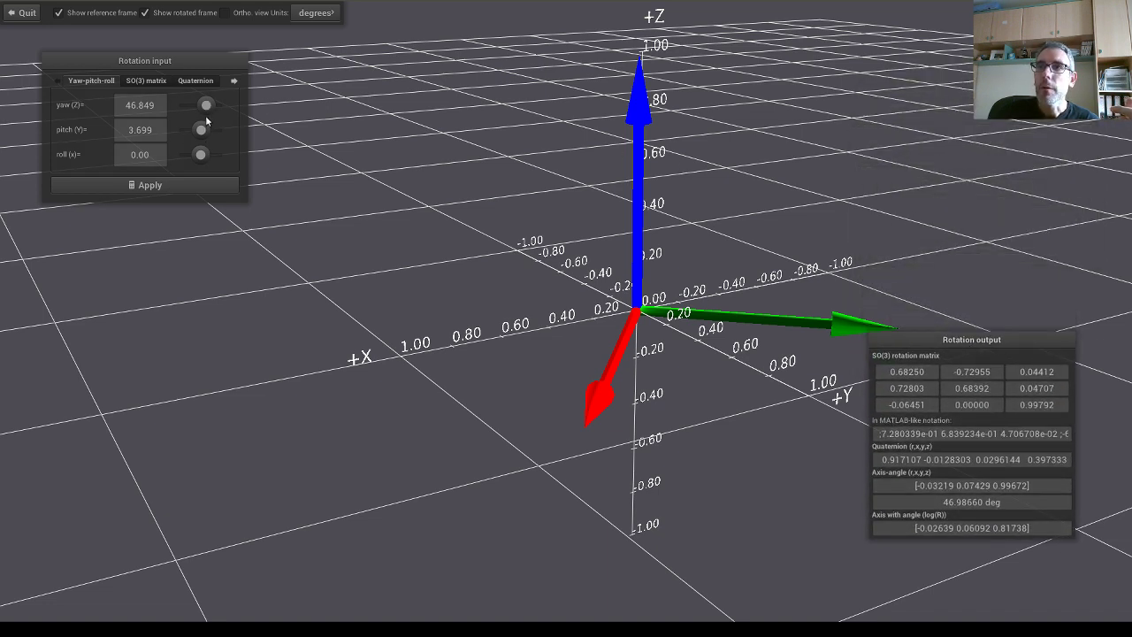
drag(205, 106, 192, 158)
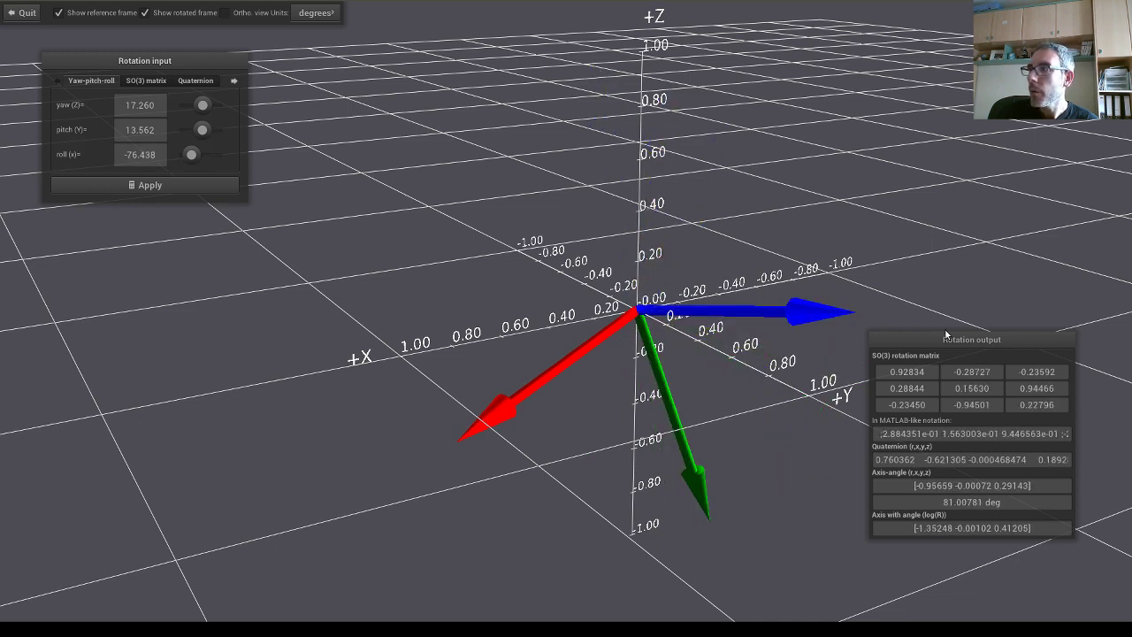
drag(946, 335, 928, 155)
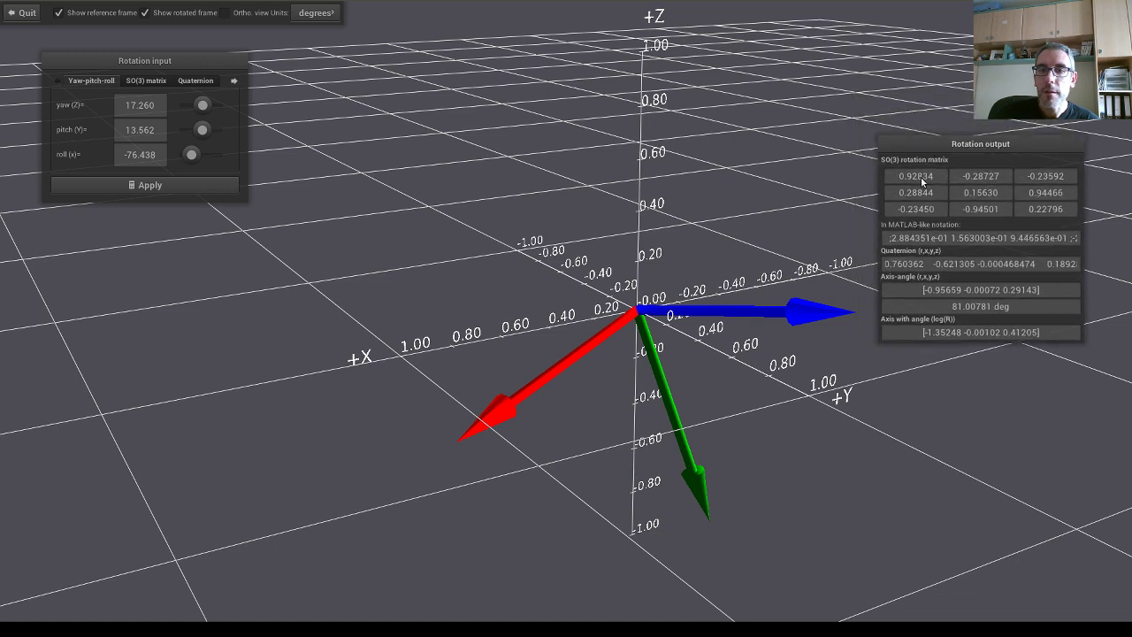
click(896, 238)
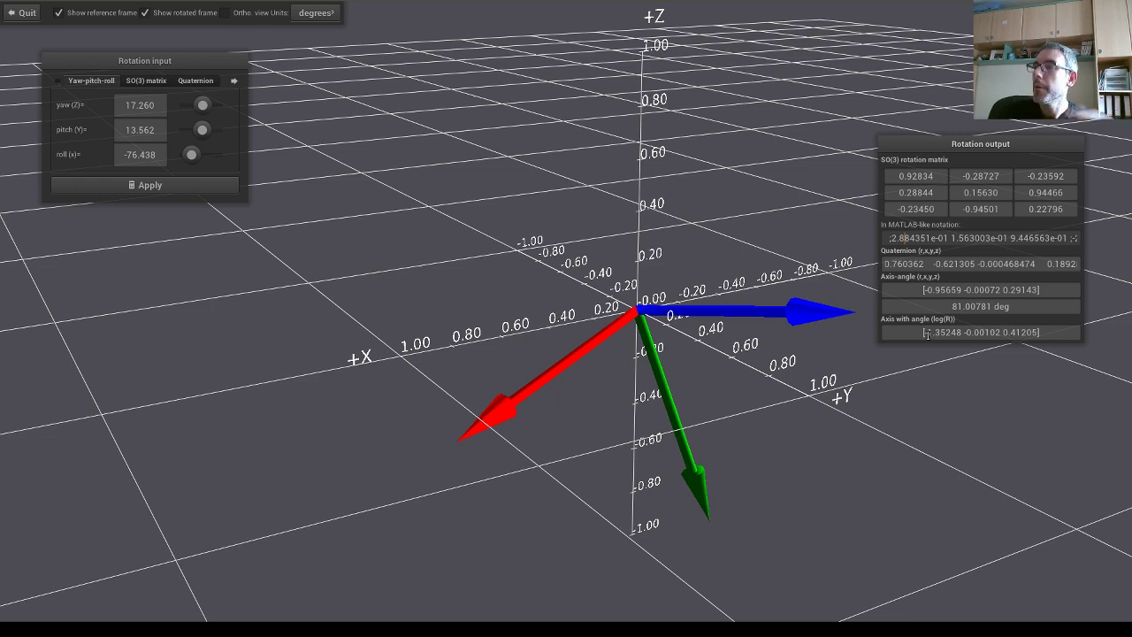
drag(950, 142, 953, 161)
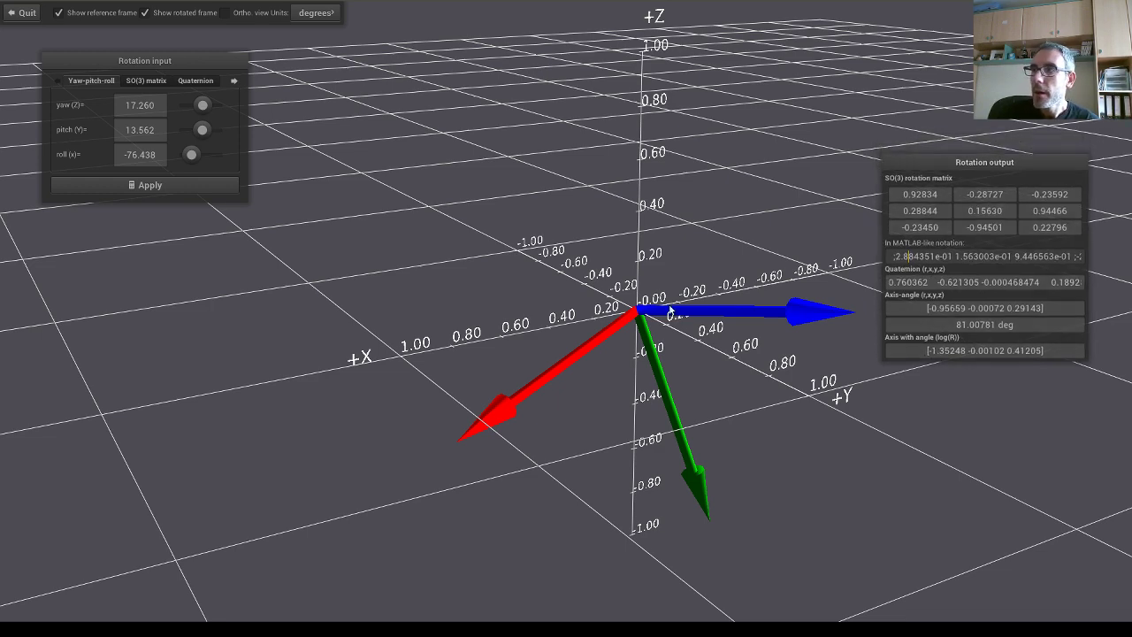
drag(672, 312, 510, 194)
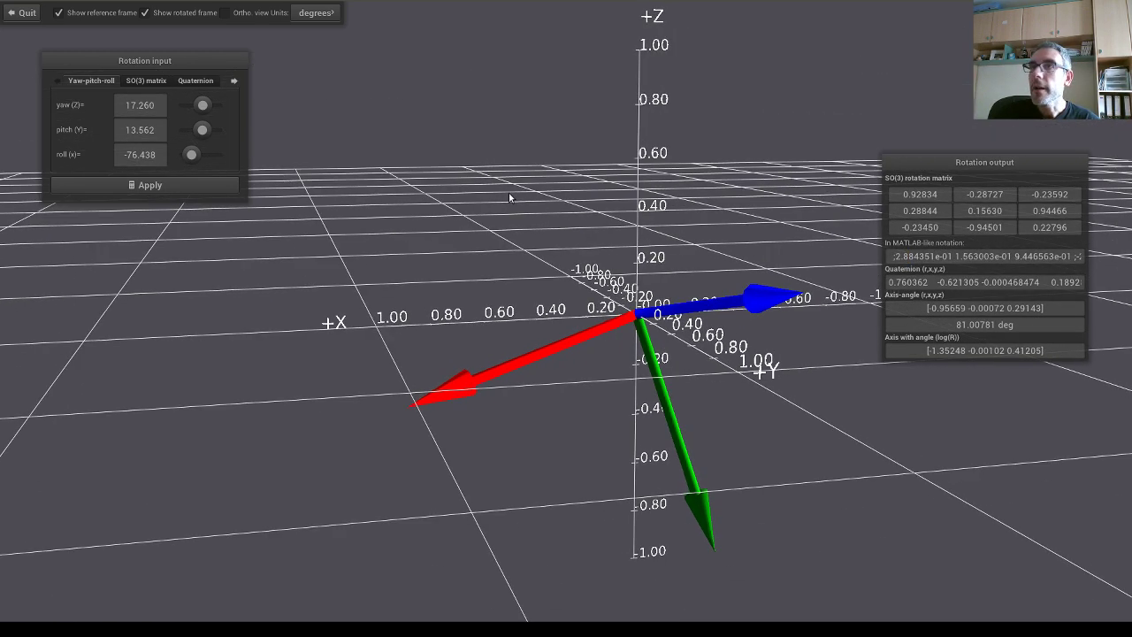
click(225, 13)
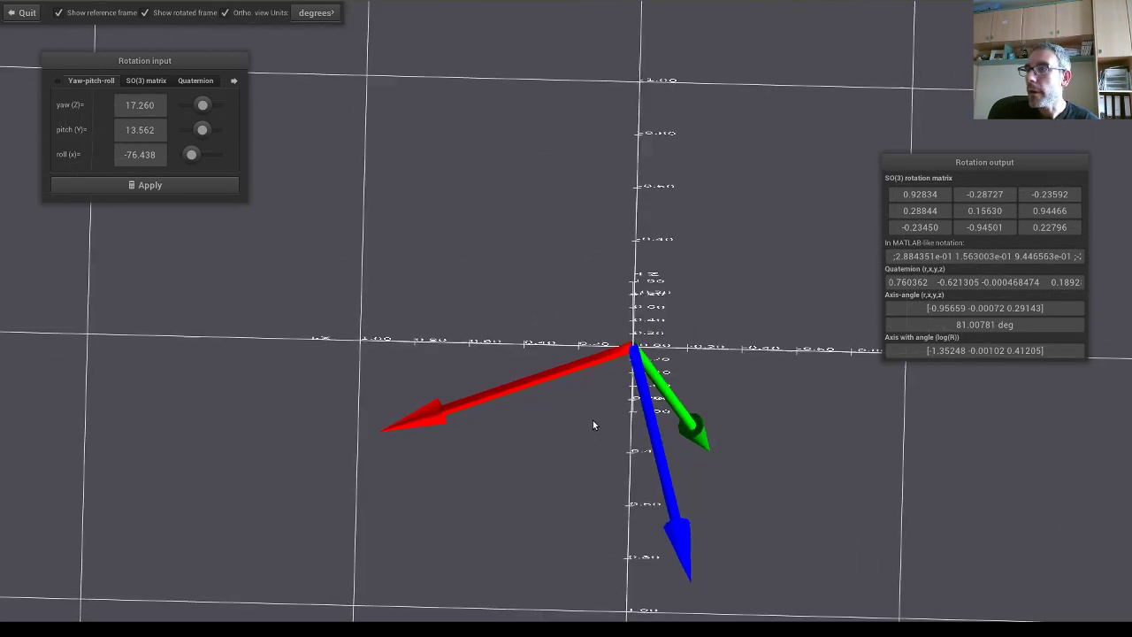
drag(593, 424, 610, 442)
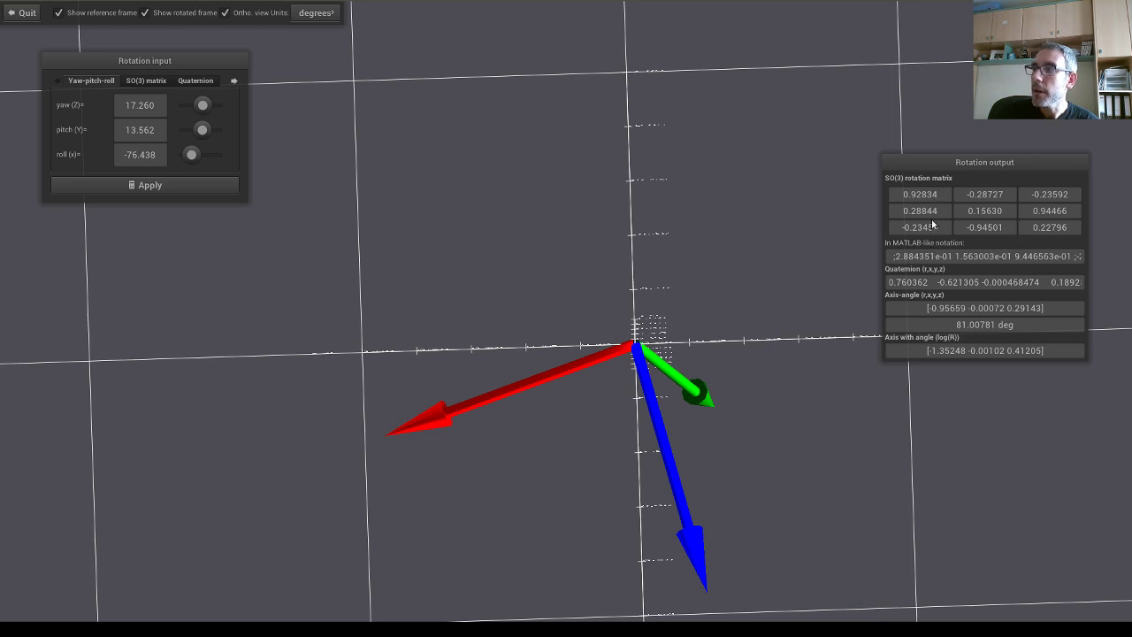
drag(588, 337, 679, 304)
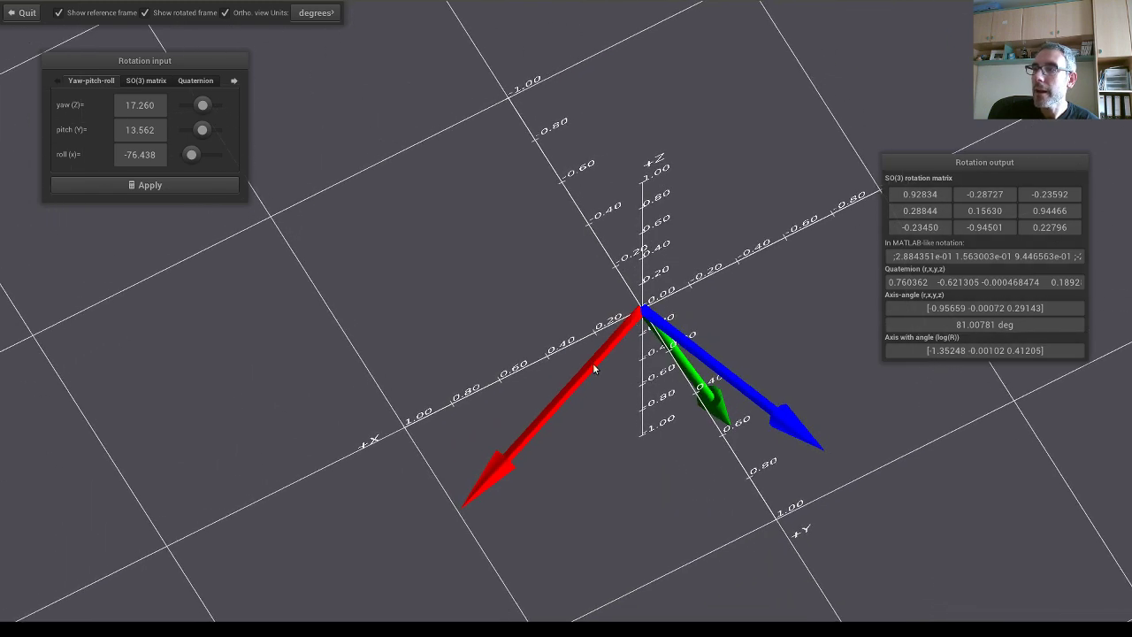
drag(569, 402, 580, 332)
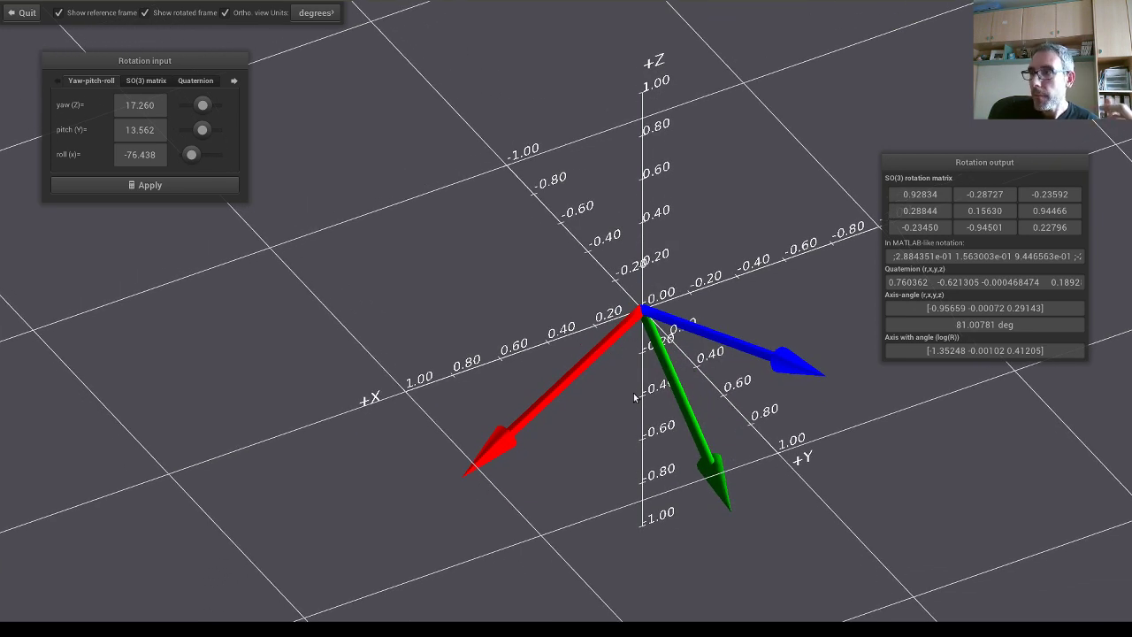
drag(633, 392, 508, 542)
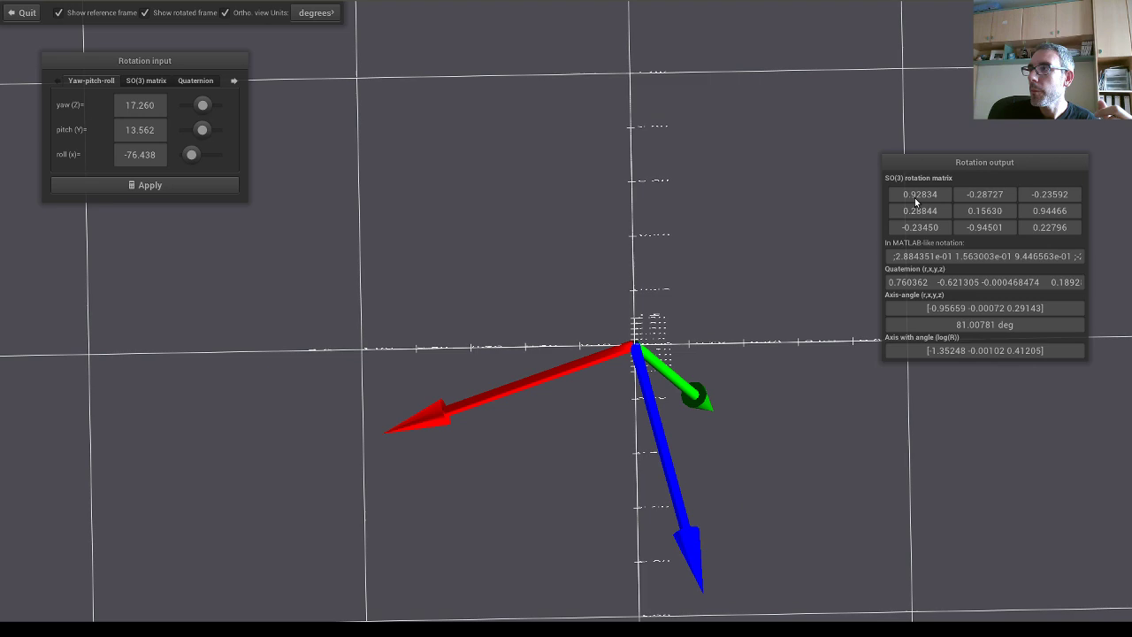
drag(615, 383, 539, 320)
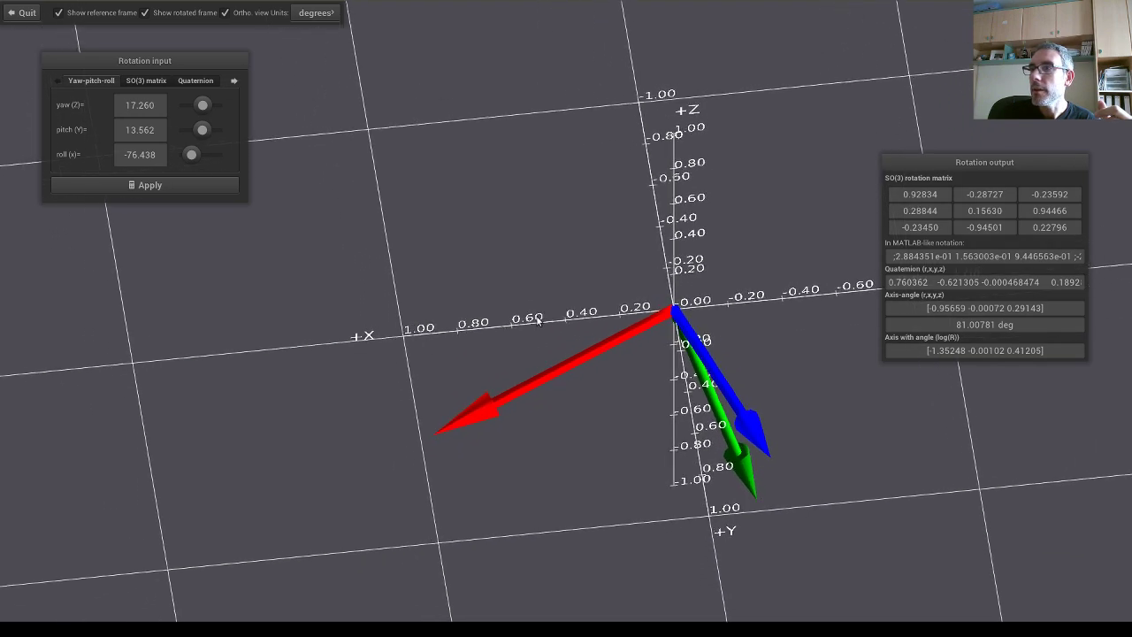
drag(410, 349, 751, 299)
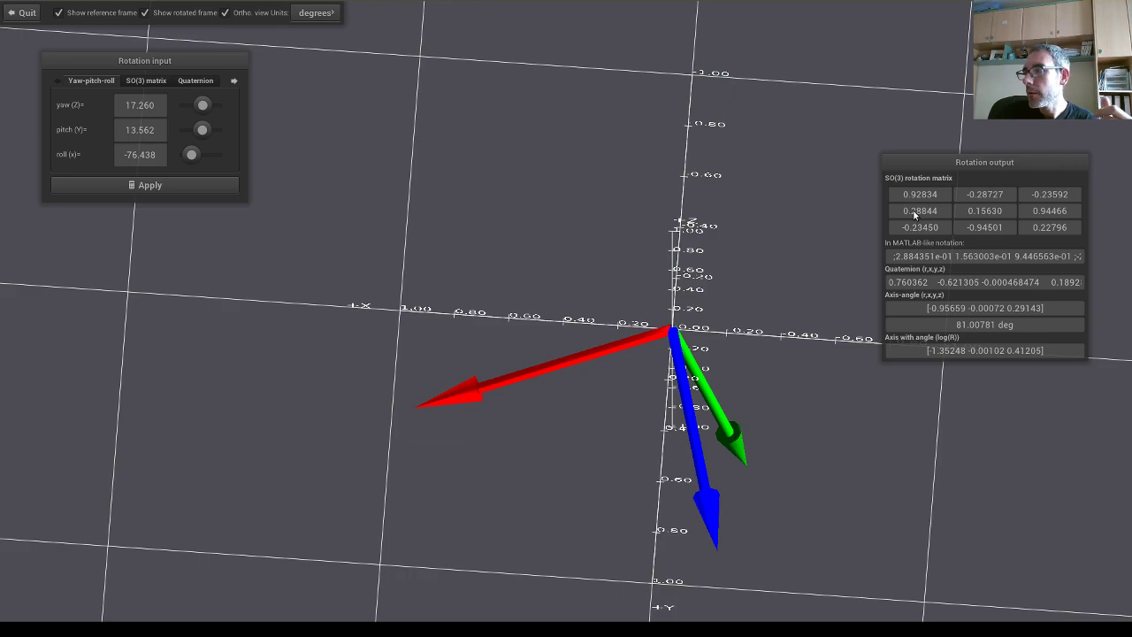
drag(544, 389, 727, 286)
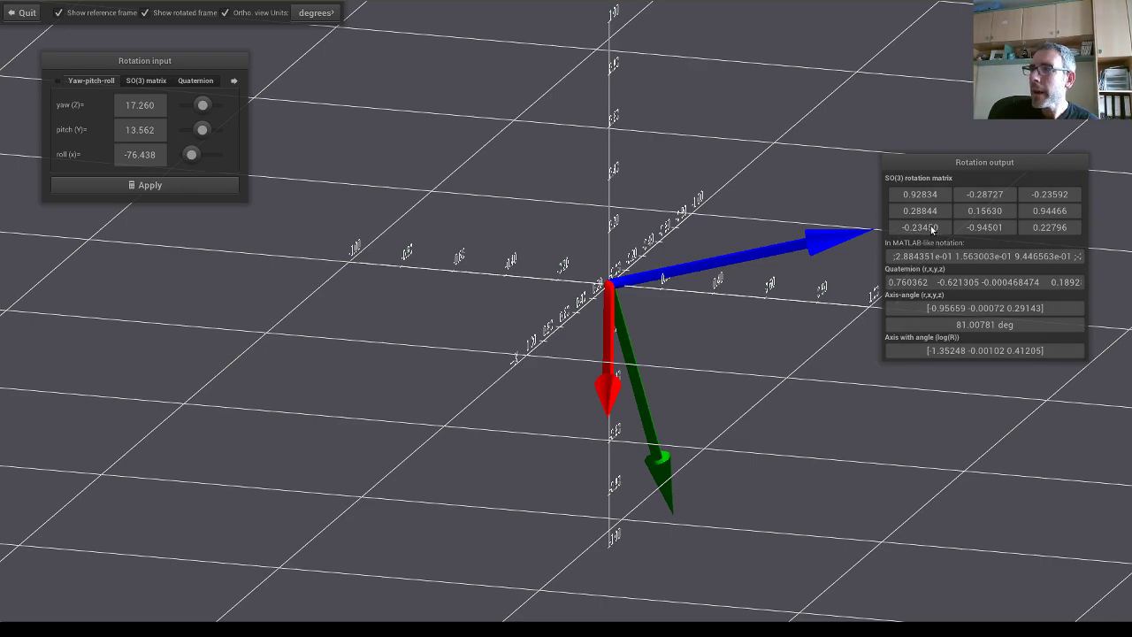
drag(845, 255, 710, 111)
drag(465, 381, 583, 376)
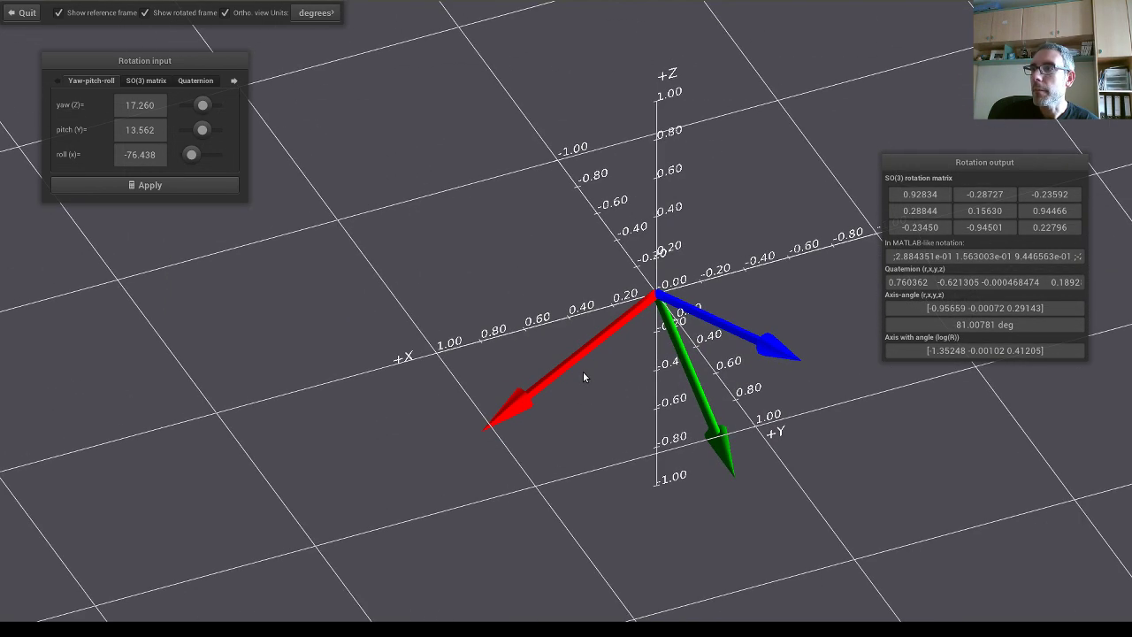
click(235, 14)
drag(650, 229, 588, 238)
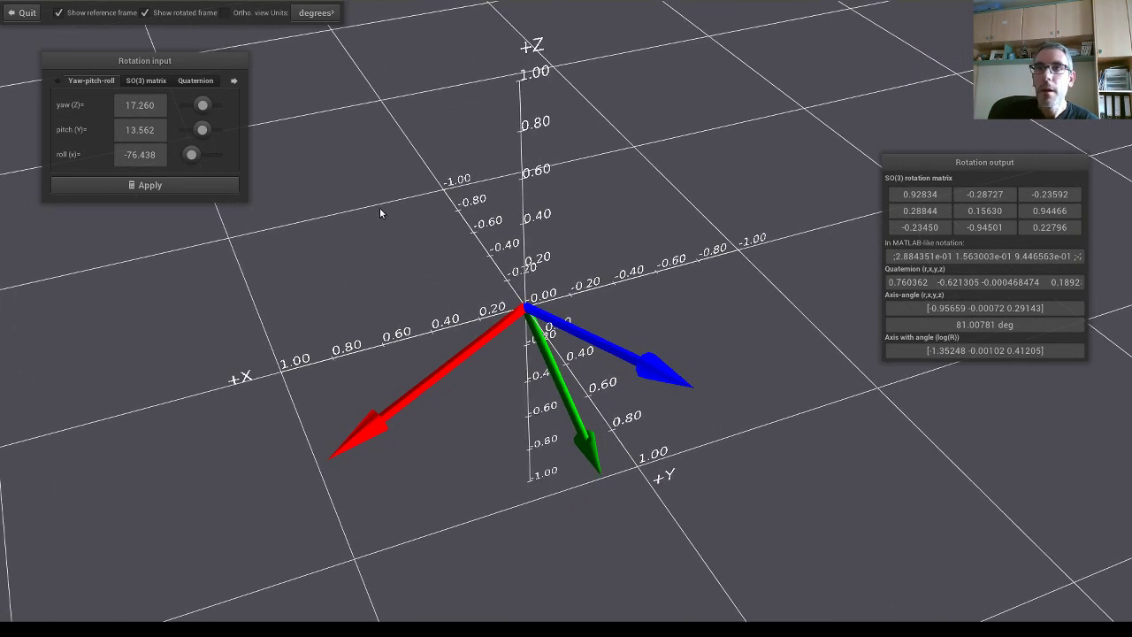
- In the SO(3) matrix tab, enter 0.9 and 0.1 in the first column and apply
click(125, 82)
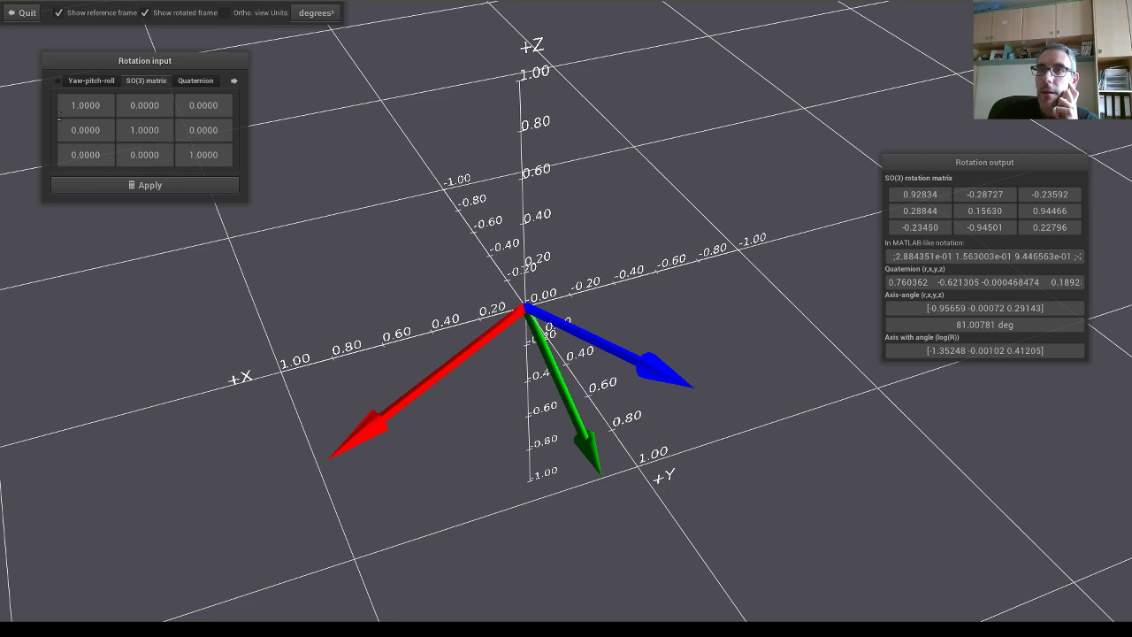
click(88, 106)
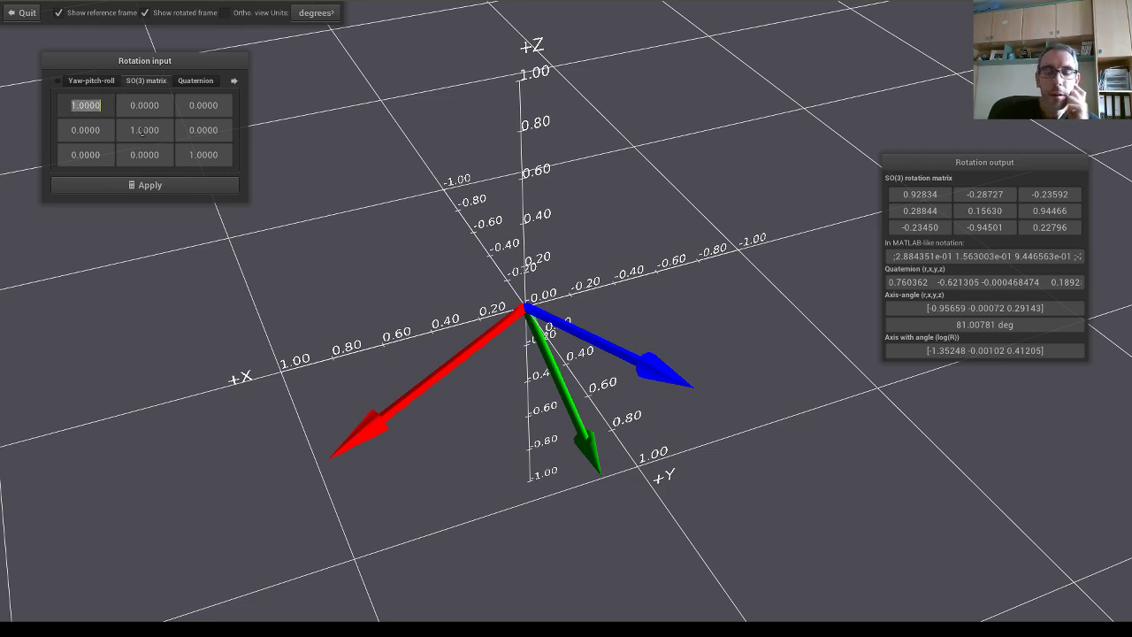
text(0.9)
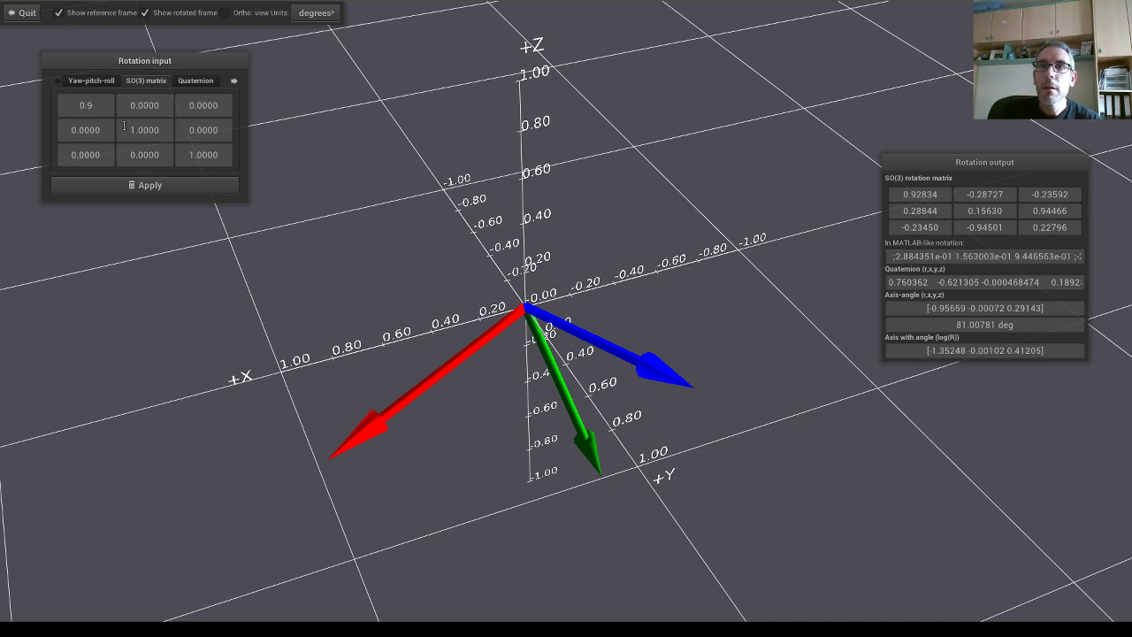
click(107, 130)
text(0.1)
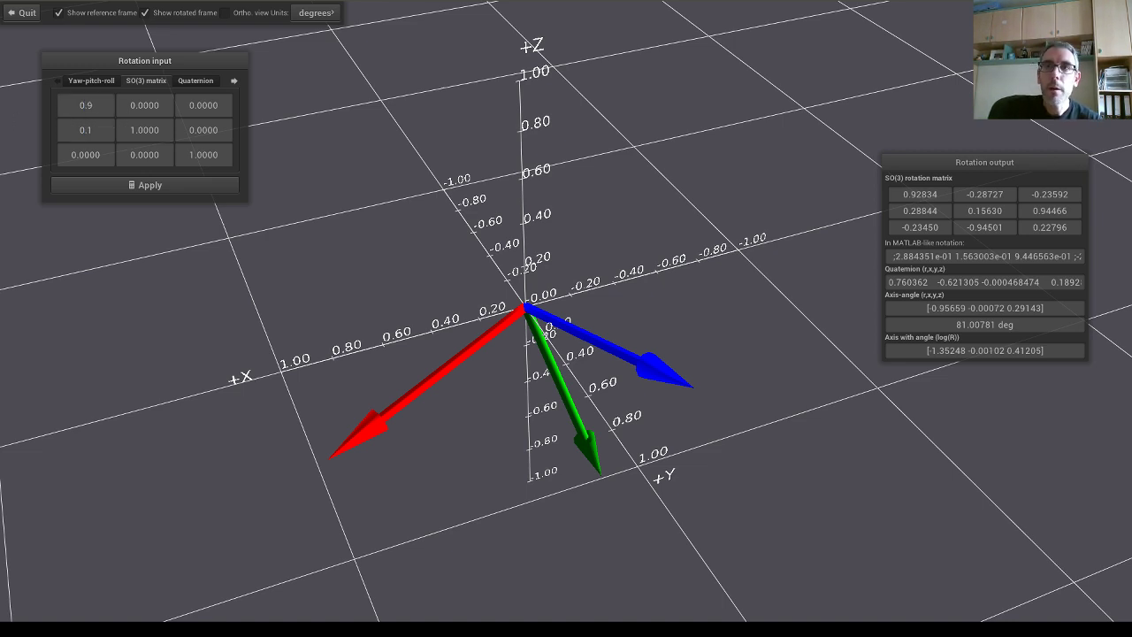
click(131, 188)
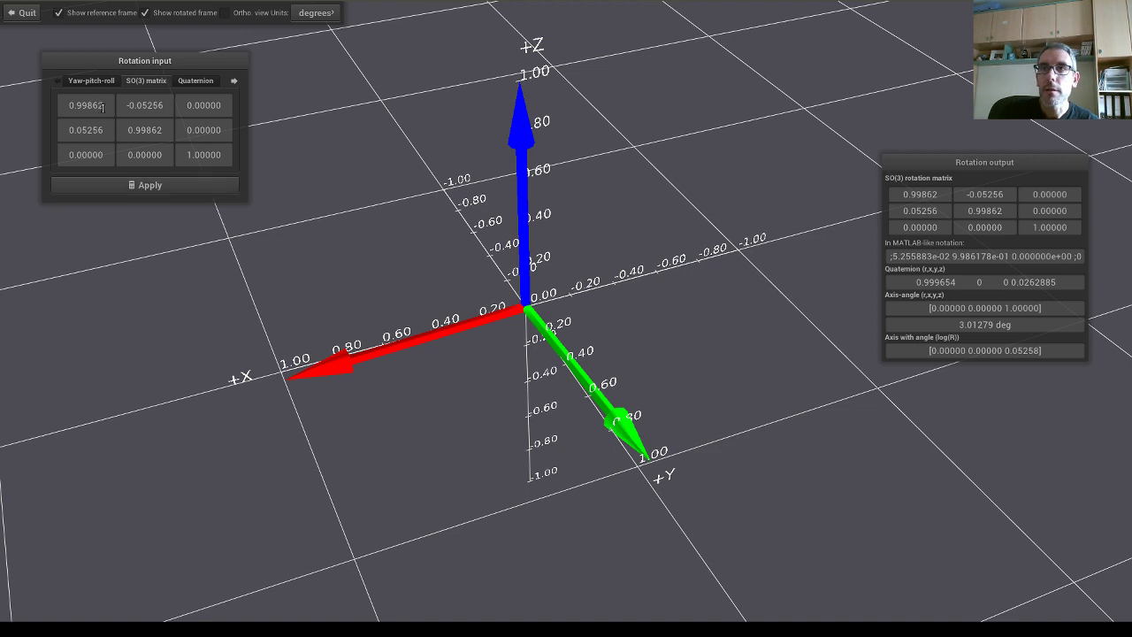
- Set the first row to 0.9 and -0.2 and apply, giving an 8.97904° Z rotation
double_click(68, 105)
text(0.9)
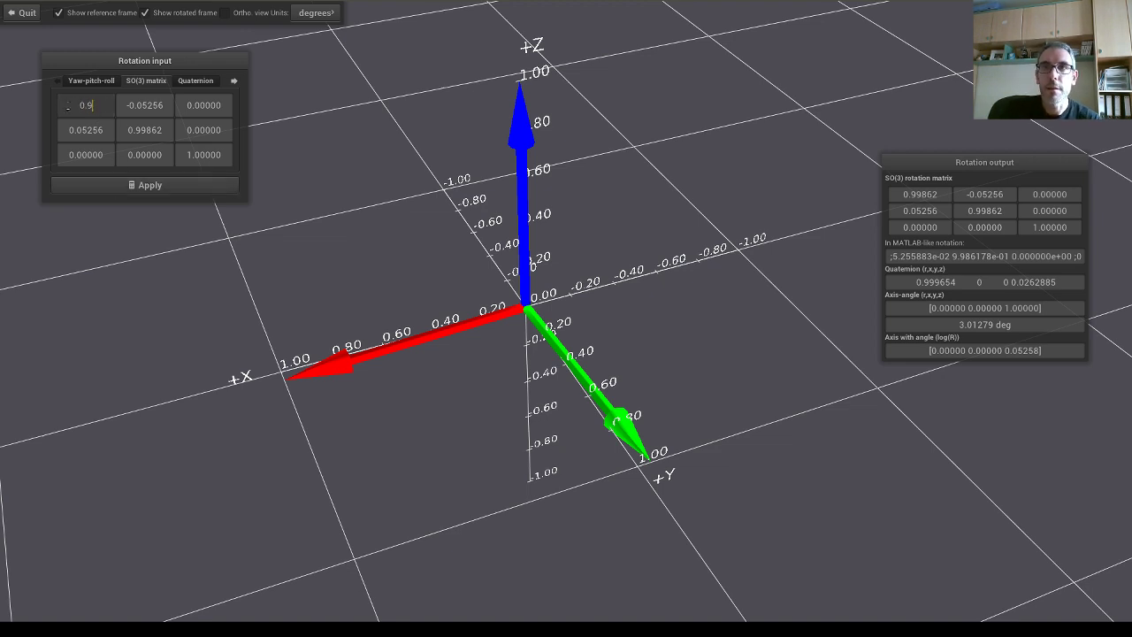
double_click(137, 111)
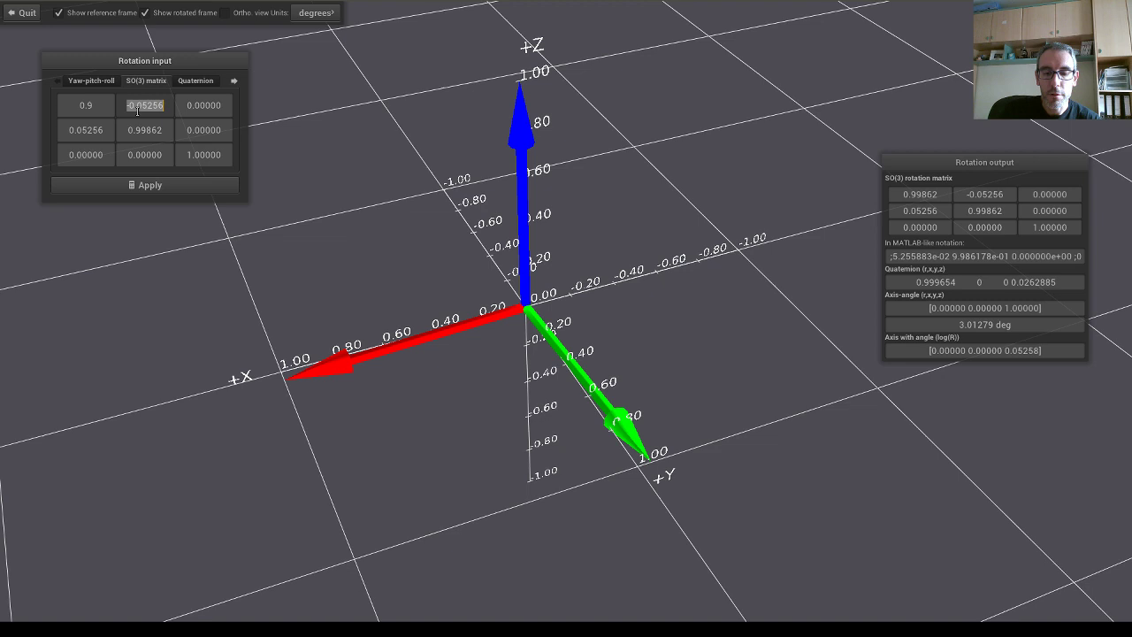
text(-0.2)
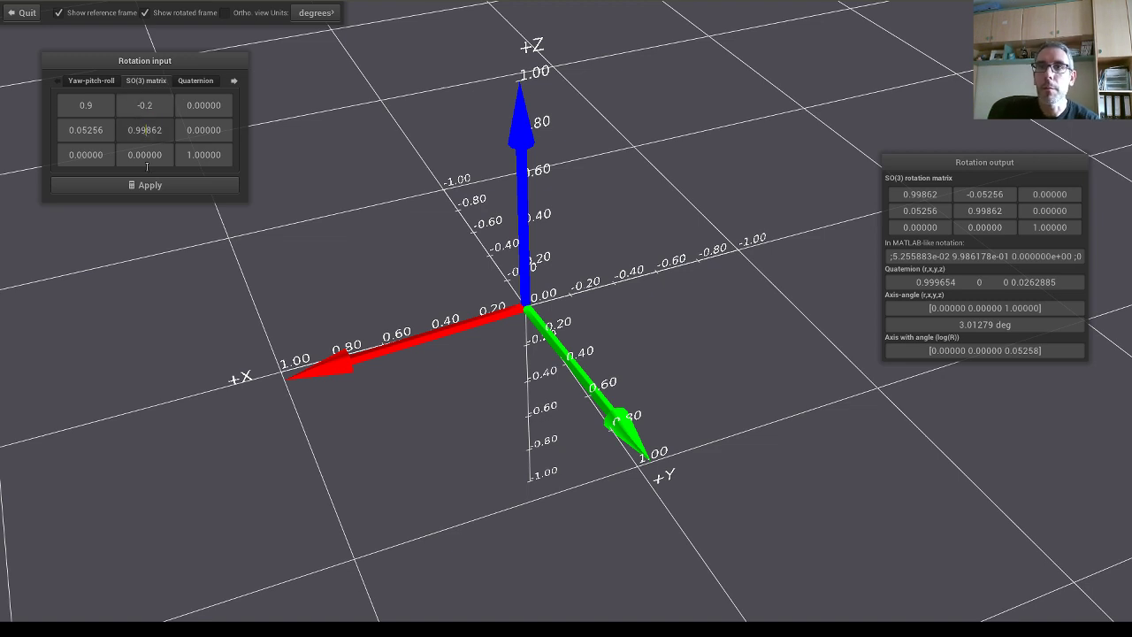
click(148, 186)
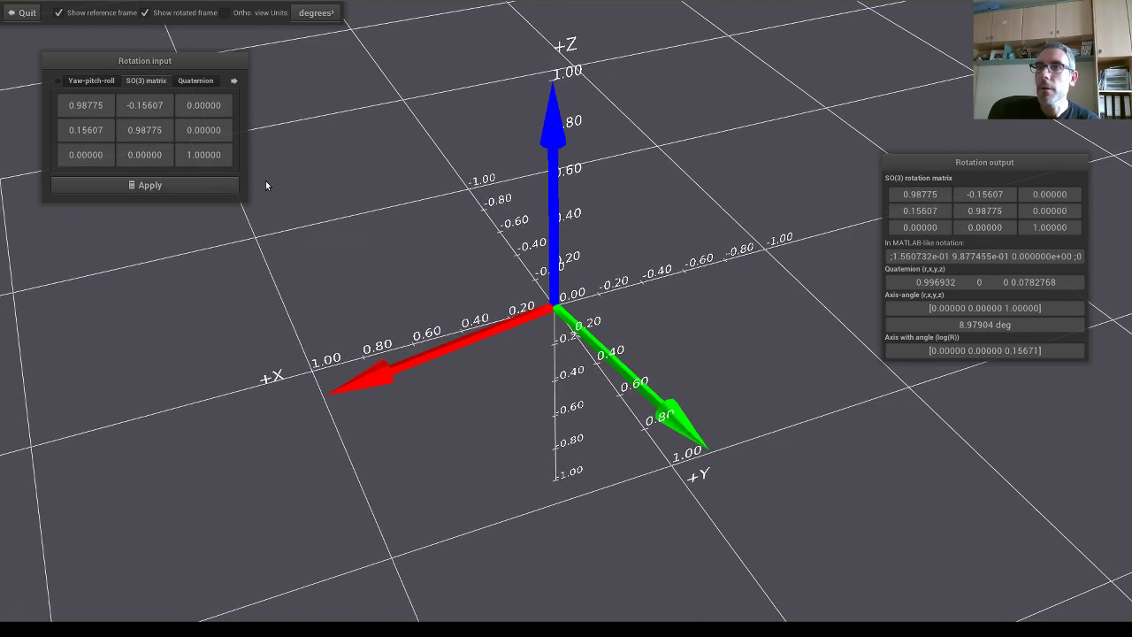
- In the Axis-angle tab, apply axis (1,0,0) with angle 90 and inspect the rotated frame
click(195, 81)
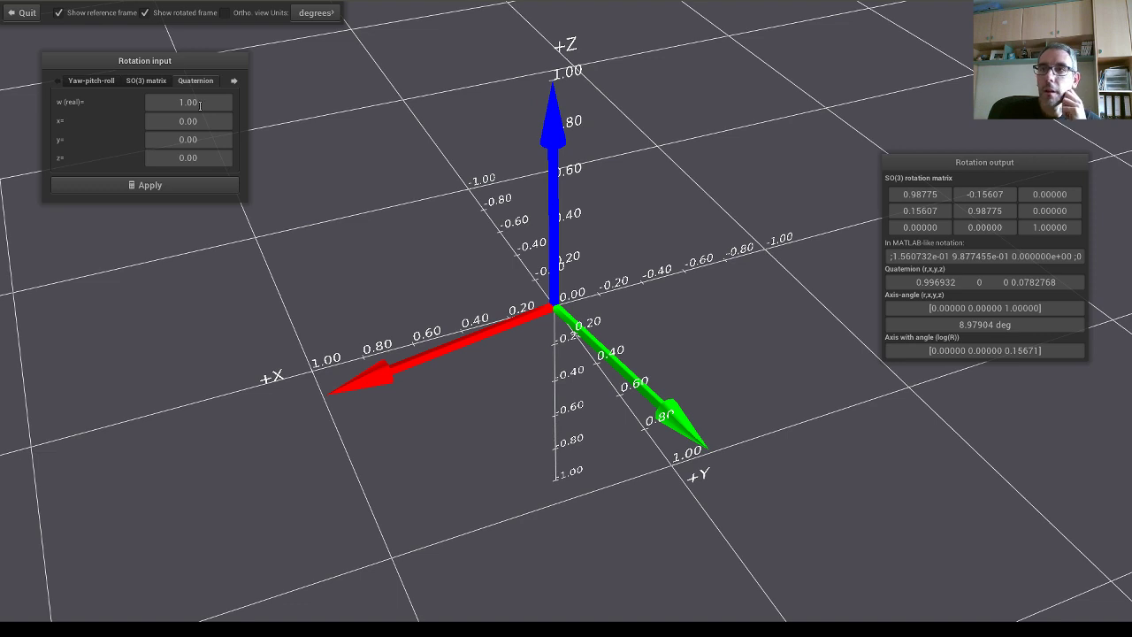
click(233, 81)
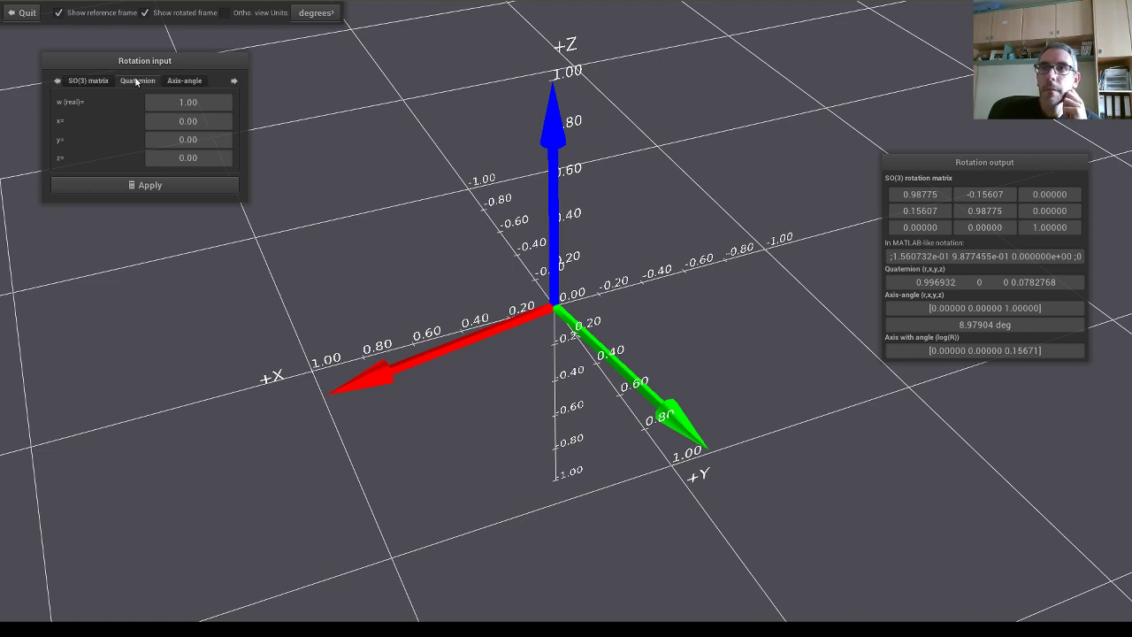
click(190, 82)
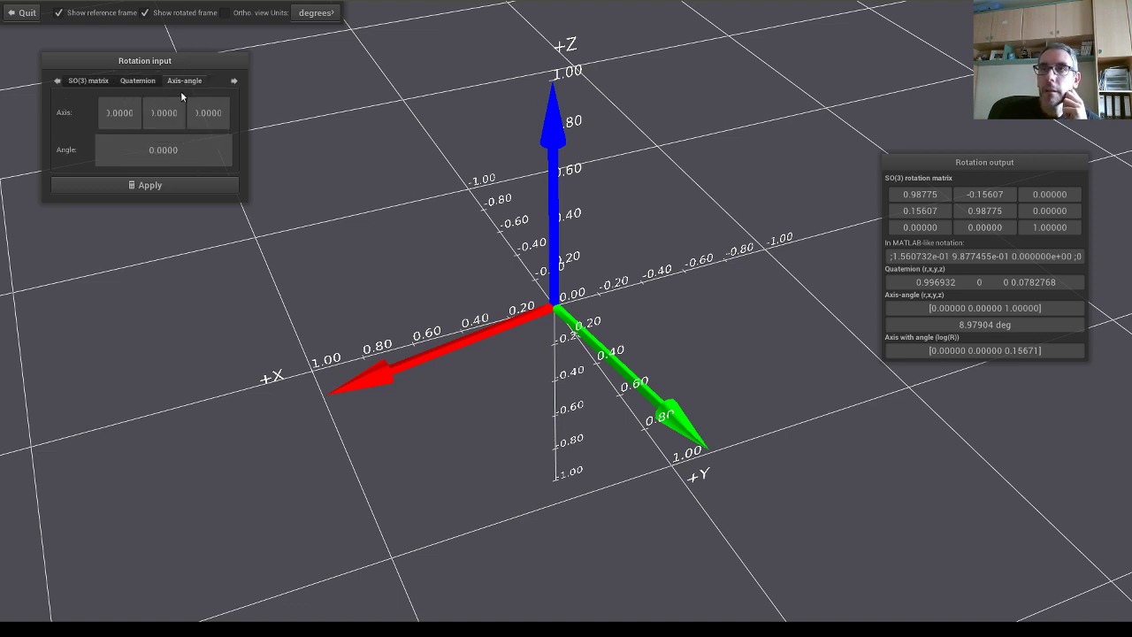
double_click(120, 113)
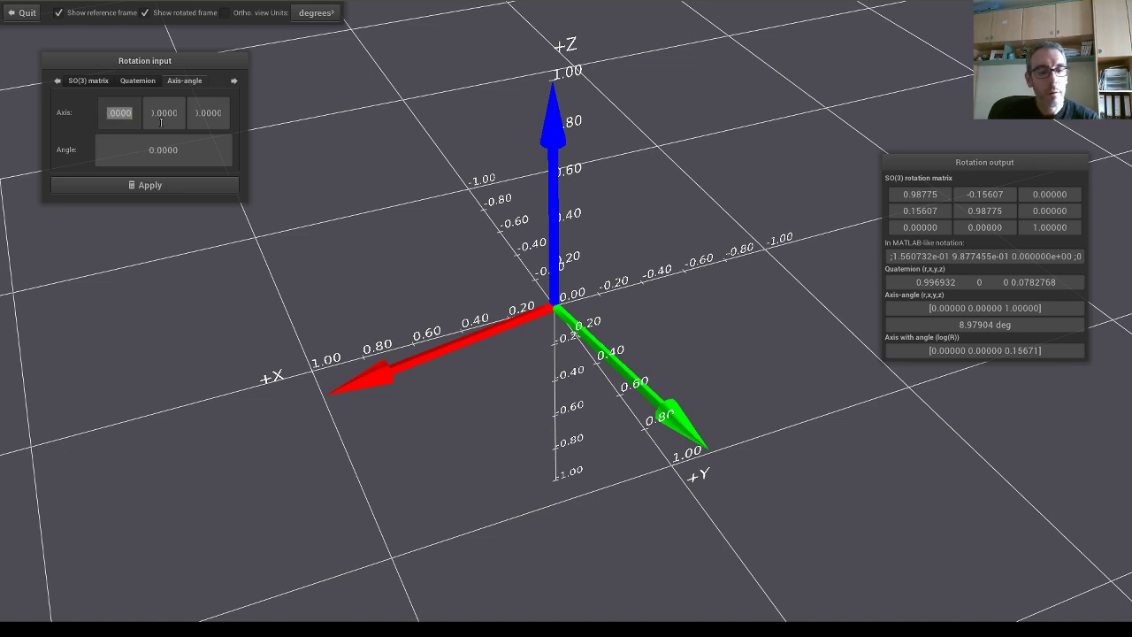
text(1)
key(Return)
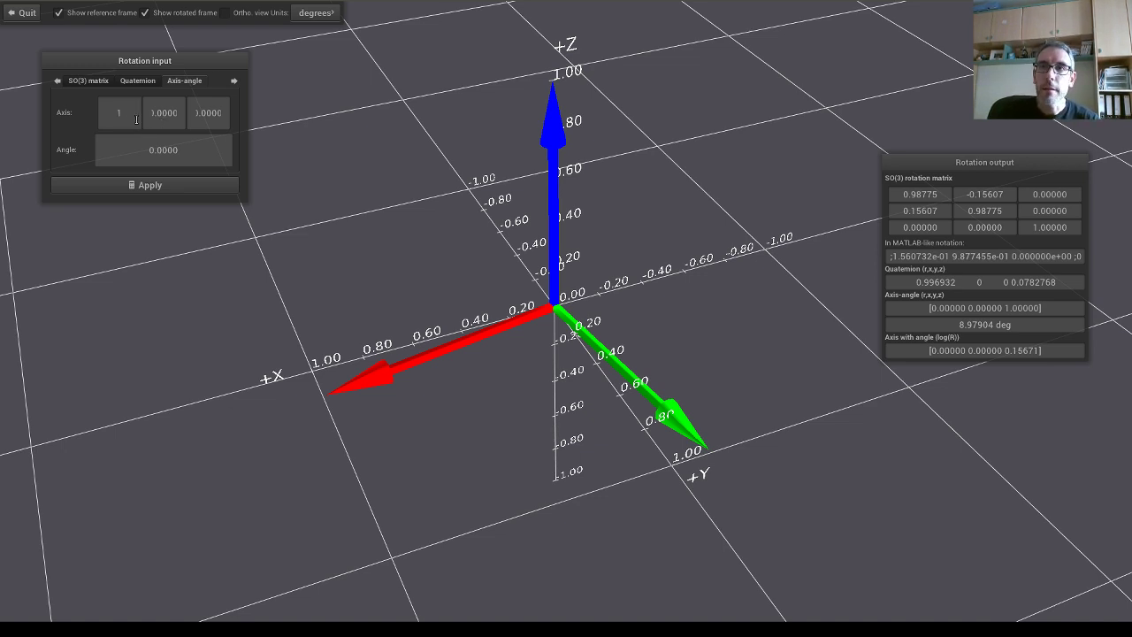
double_click(154, 150)
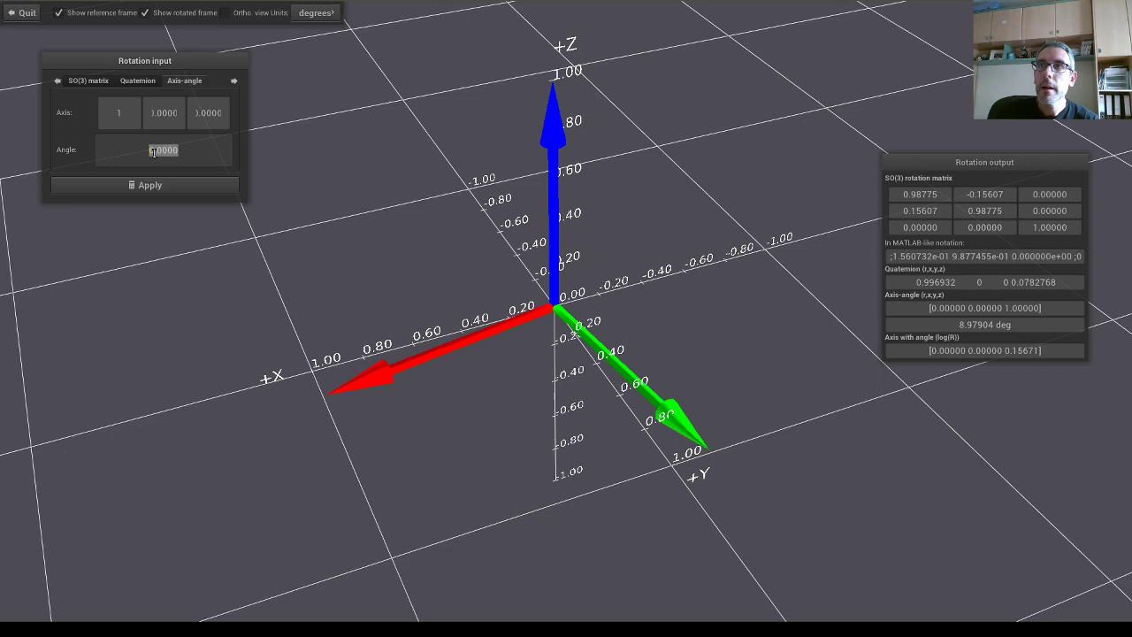
text(90)
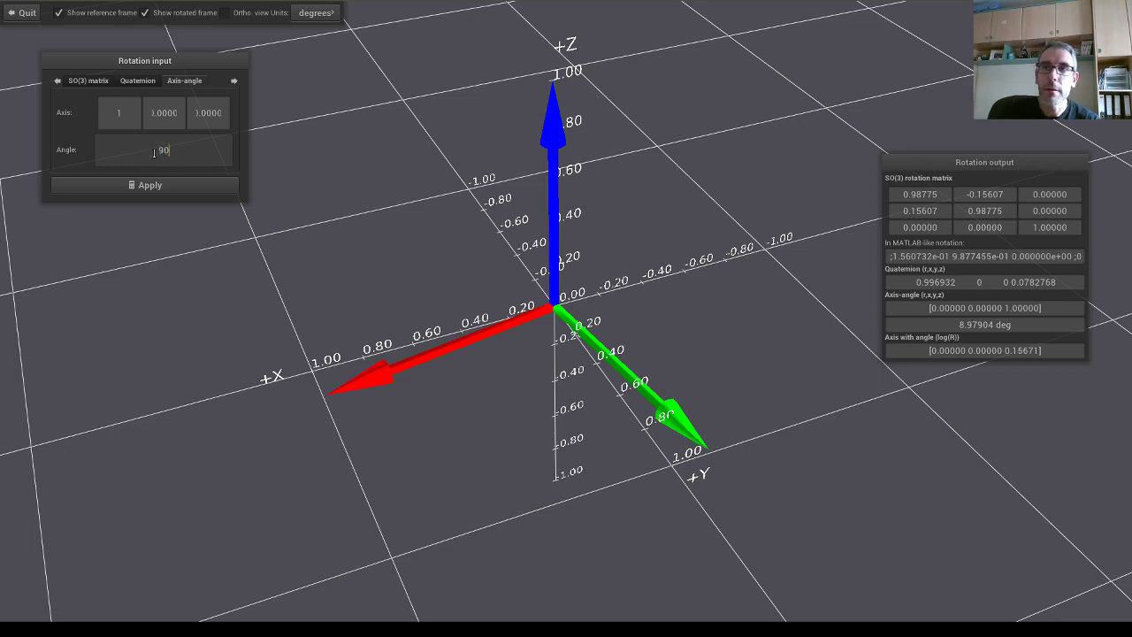
click(173, 186)
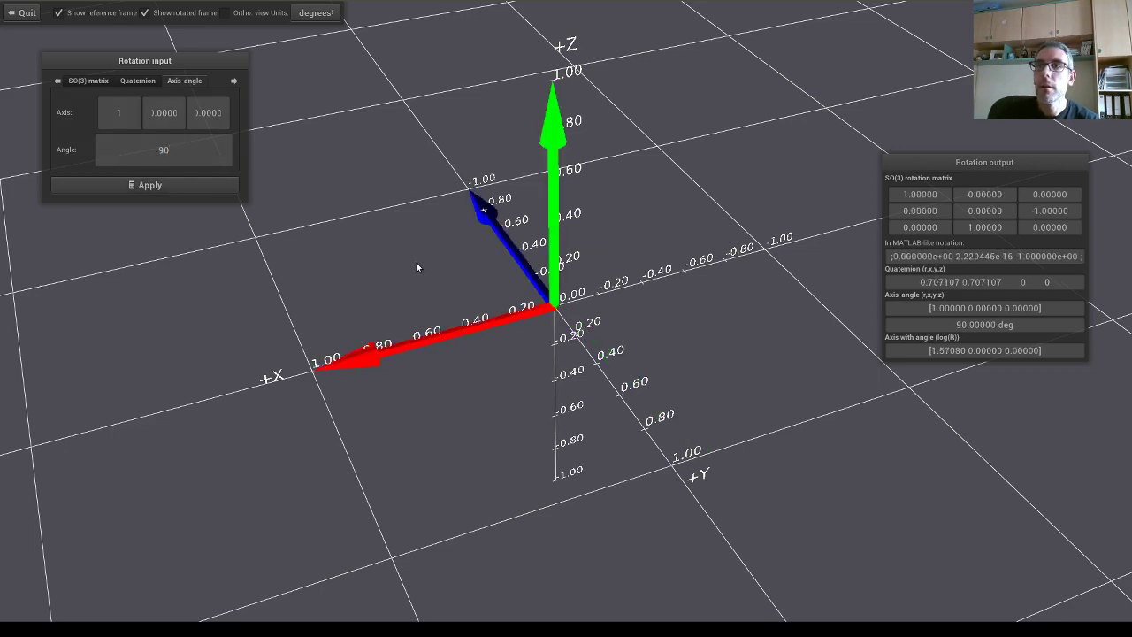
drag(415, 261, 547, 361)
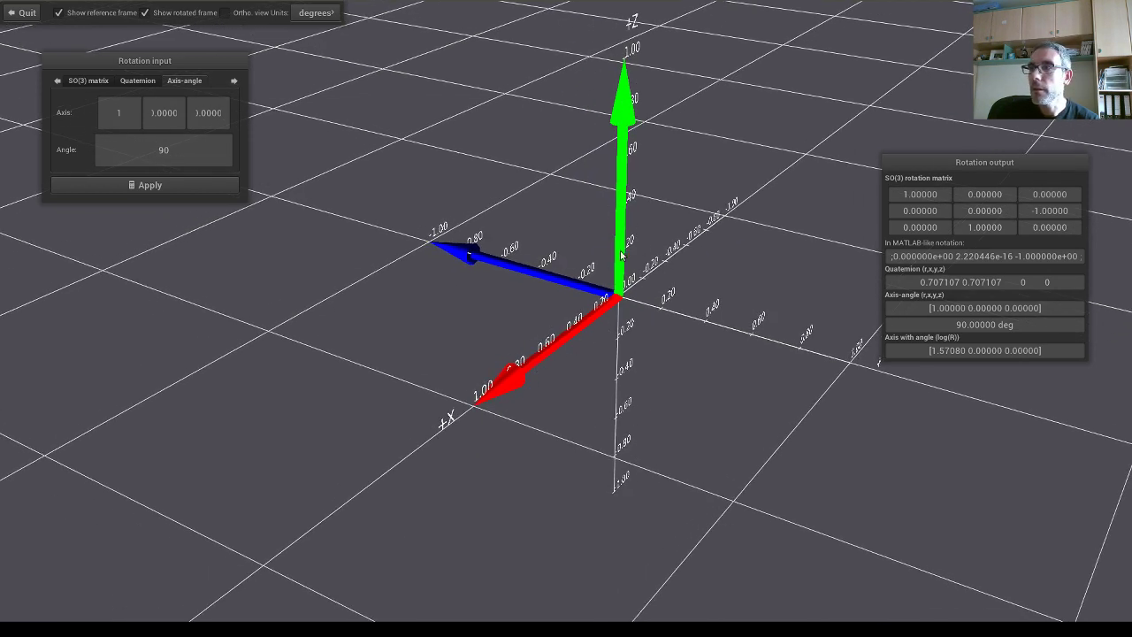
- Apply angles 0 and 45 about X, then return to 90
double_click(177, 152)
text(0)
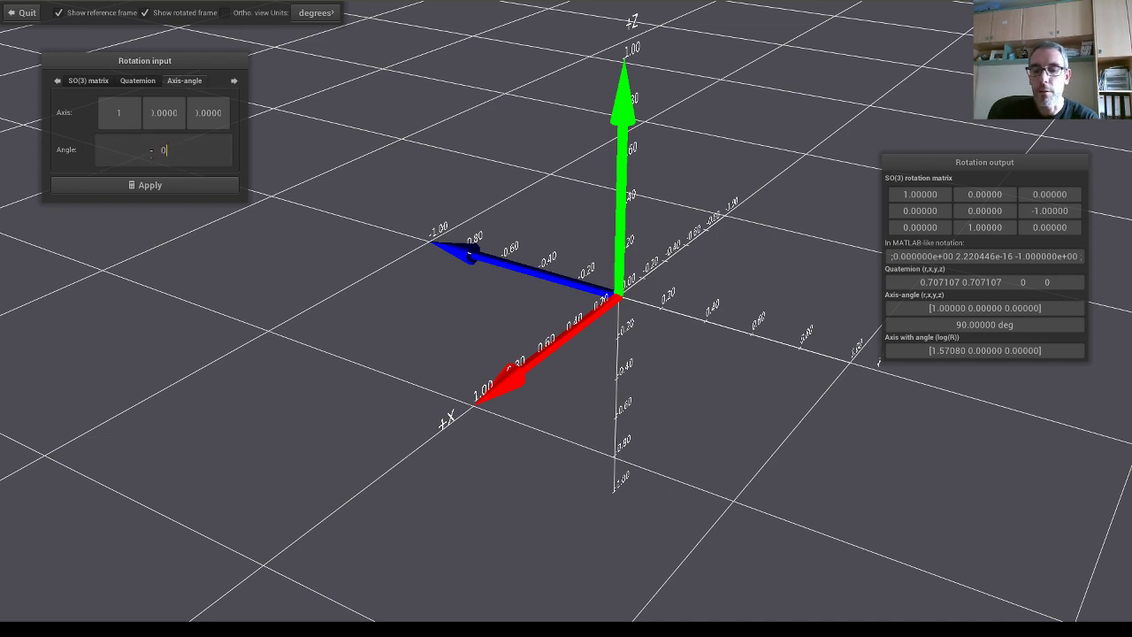
click(155, 184)
double_click(146, 154)
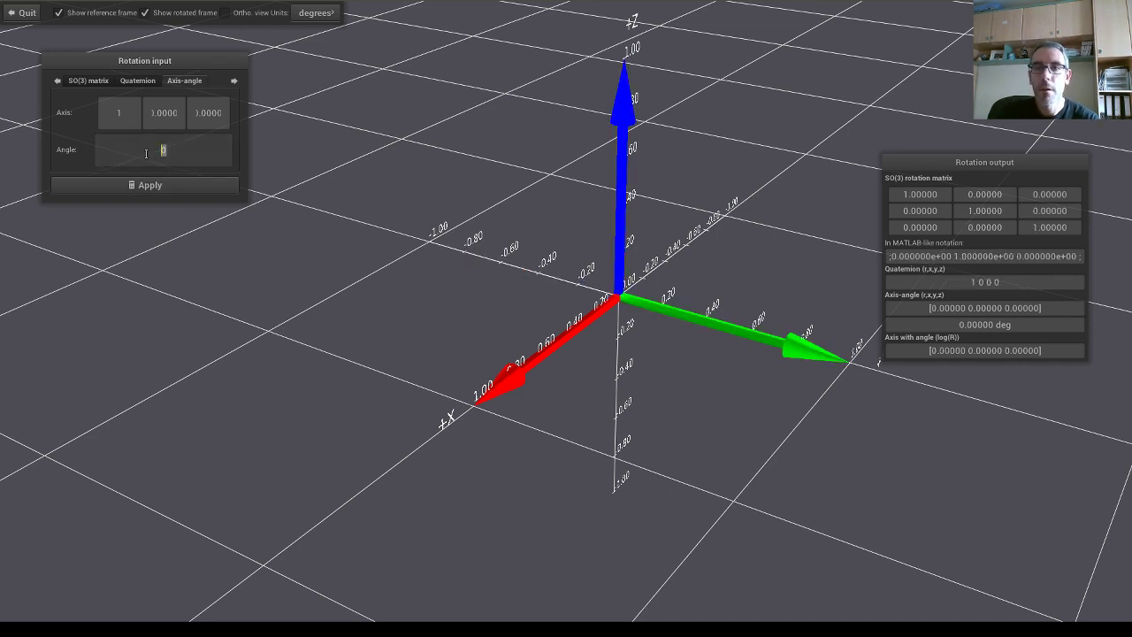
text(45)
click(146, 183)
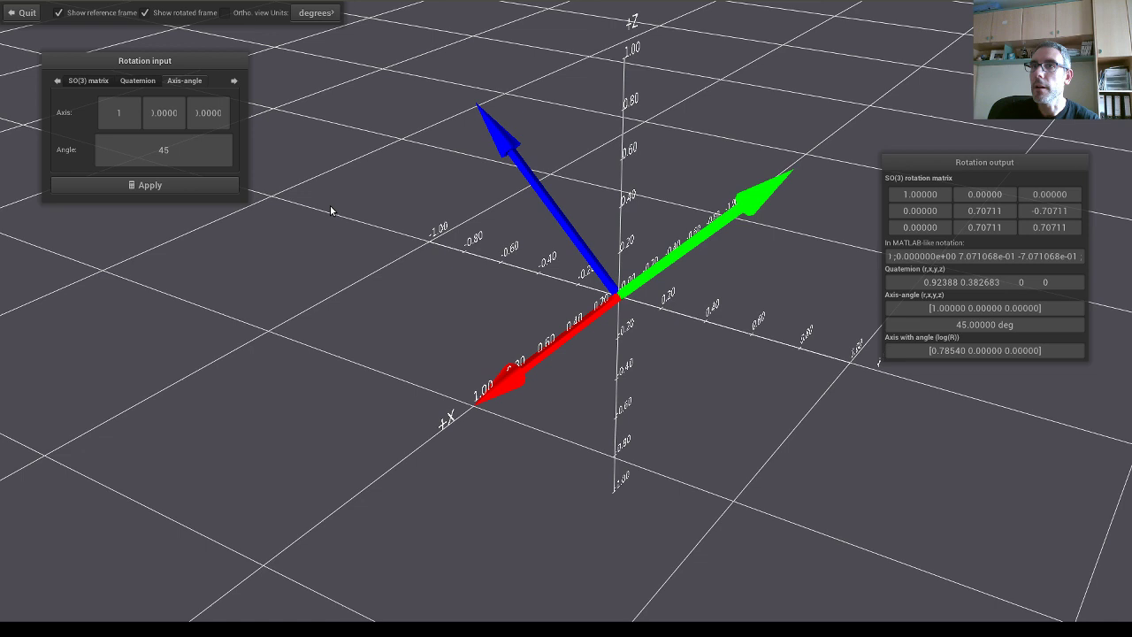
double_click(190, 148)
text(90)
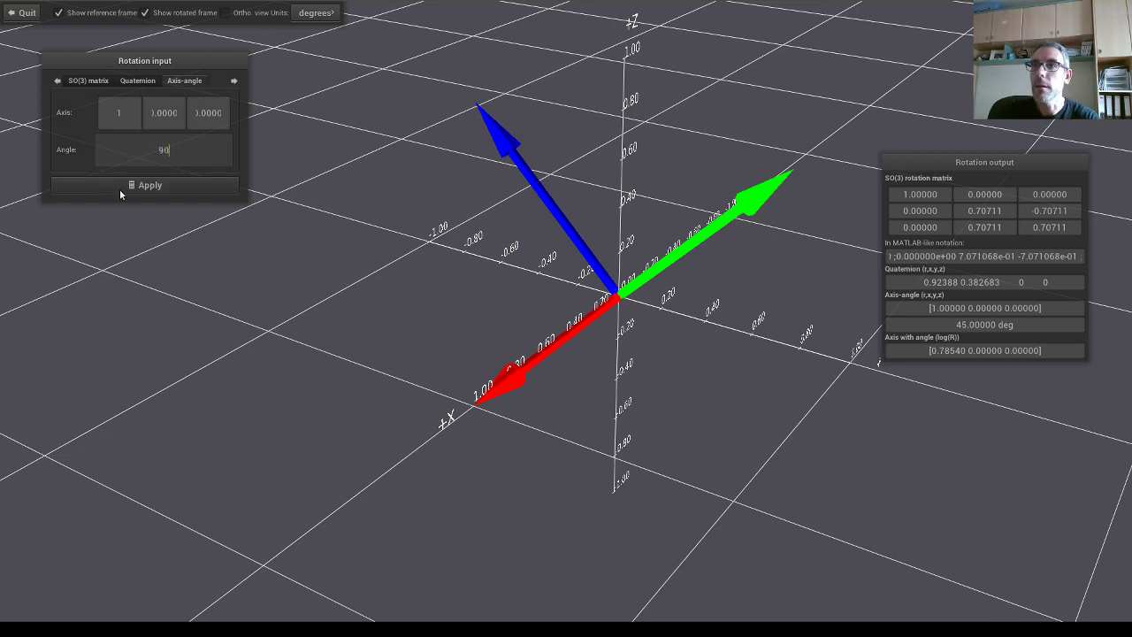
click(119, 189)
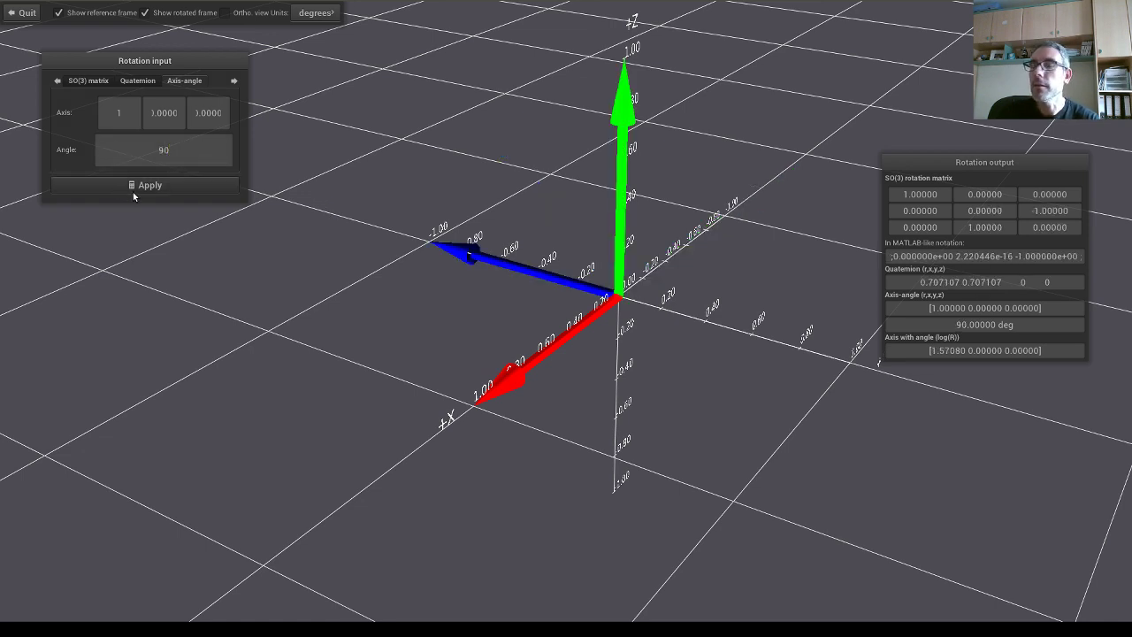
- In the log(SO(3)) tab, apply the zero vector to reset to the identity rotation
click(232, 81)
click(178, 81)
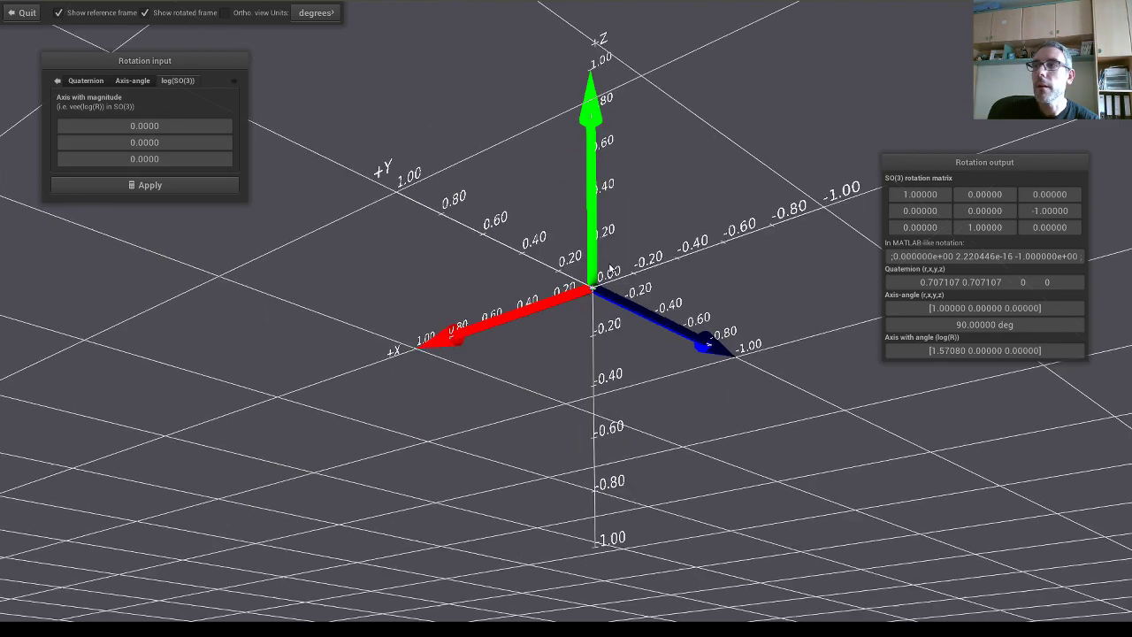
drag(610, 270, 283, 392)
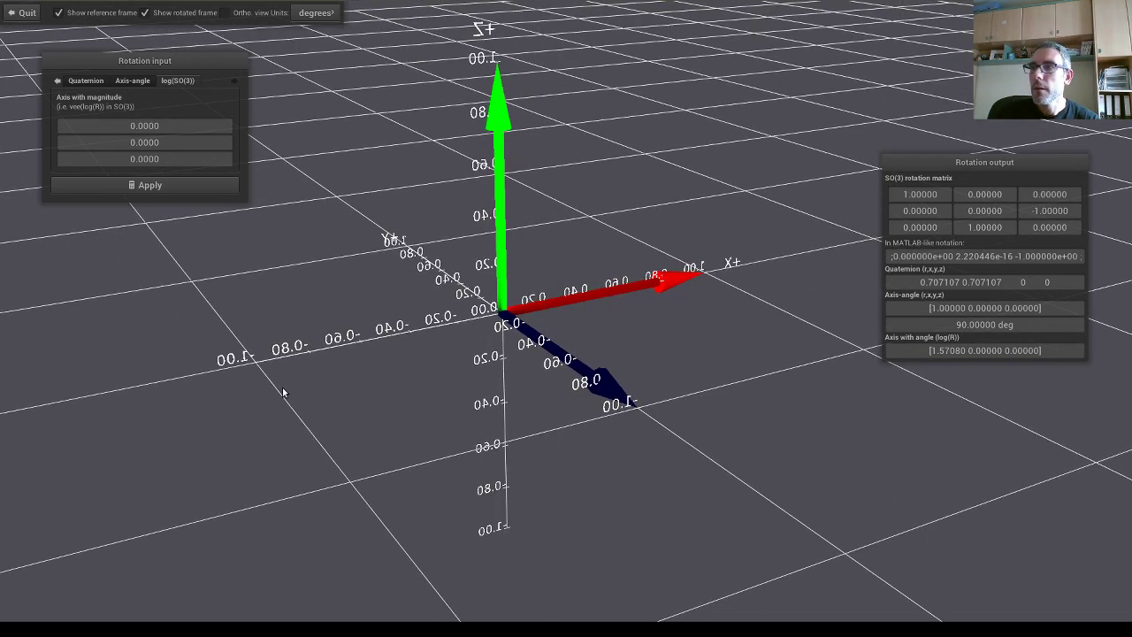
click(181, 129)
drag(165, 128, 124, 127)
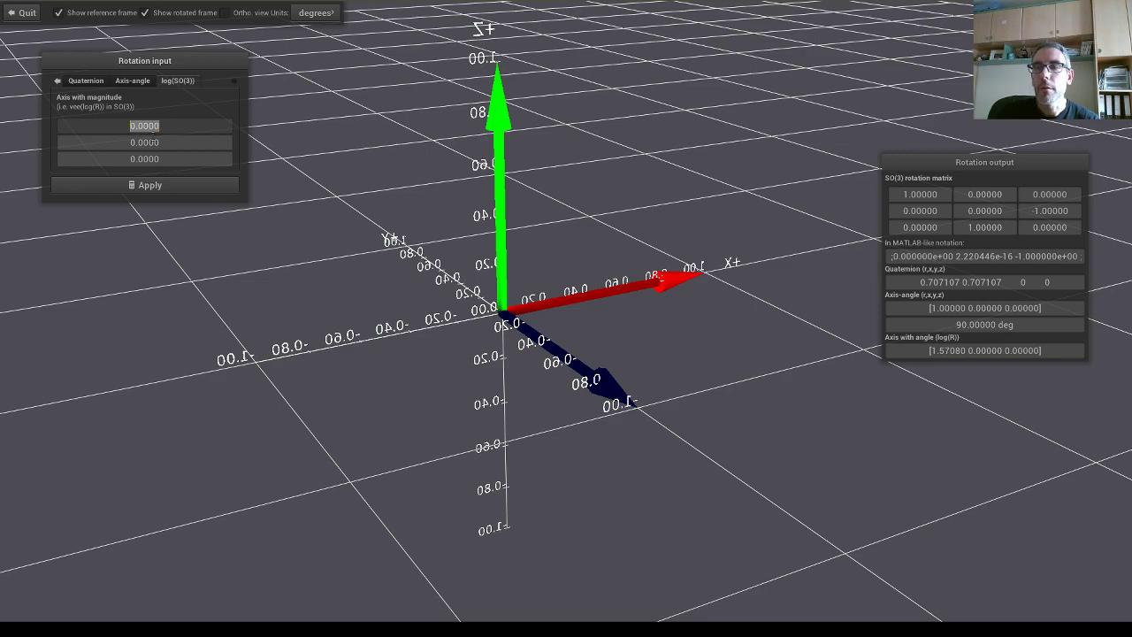
click(175, 158)
click(170, 188)
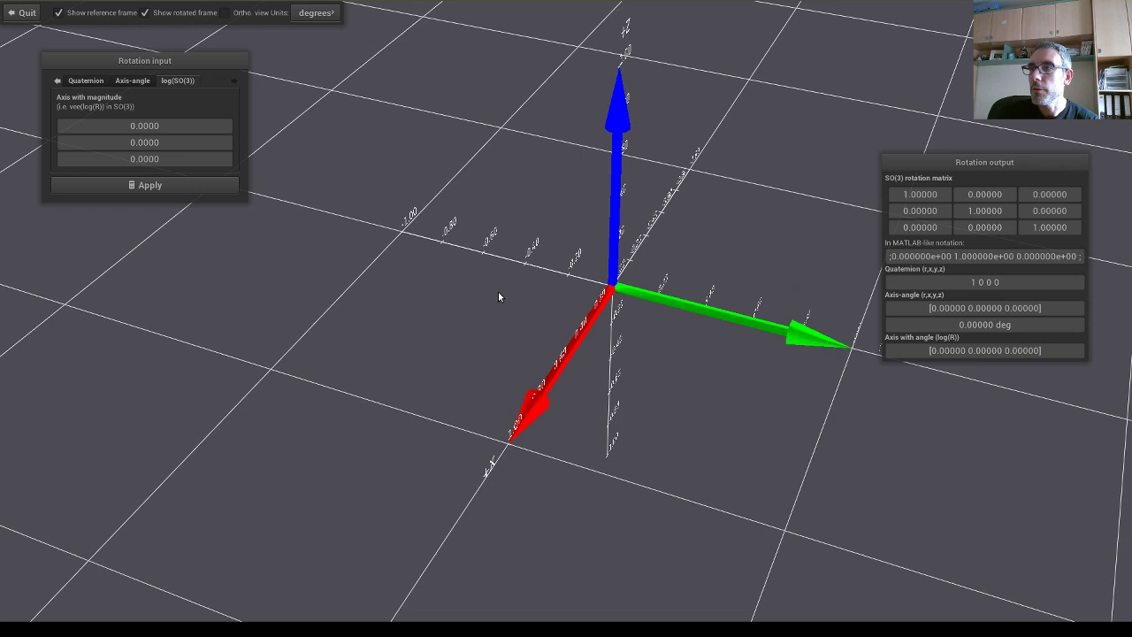
- Set the z component to 0.1 and apply the small rotation about Z
click(183, 131)
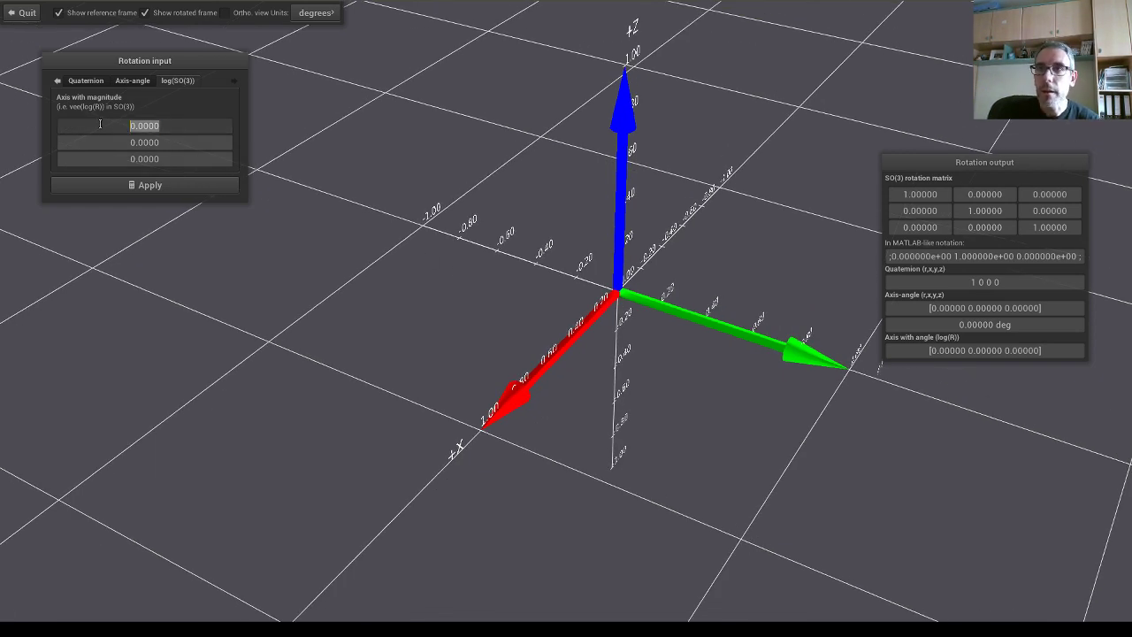
click(163, 165)
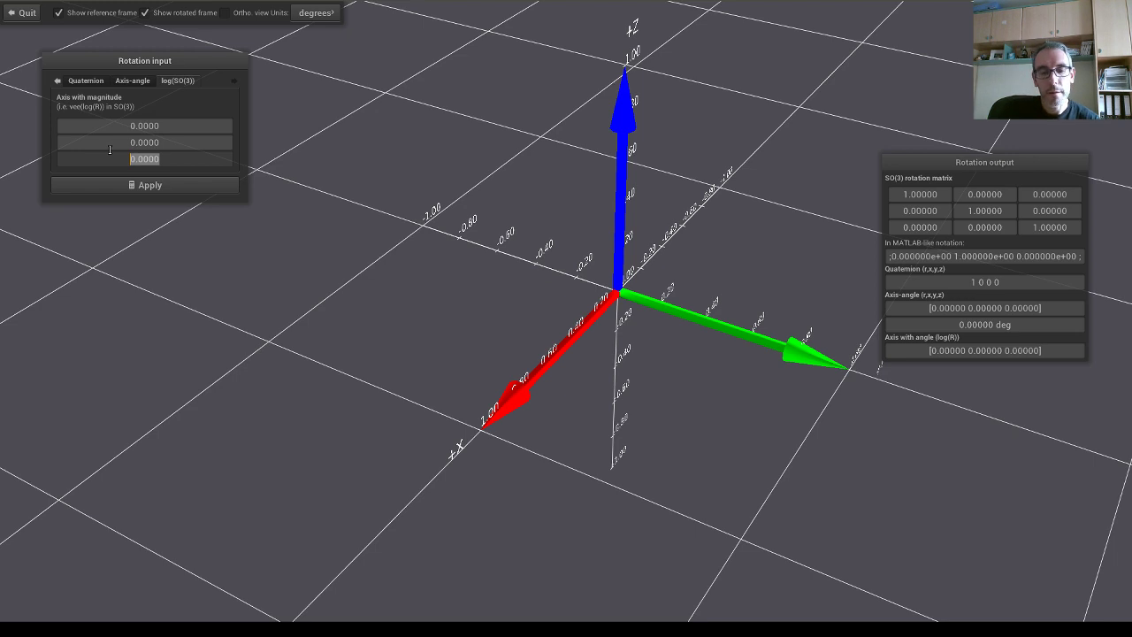
text(0.1)
key(Return)
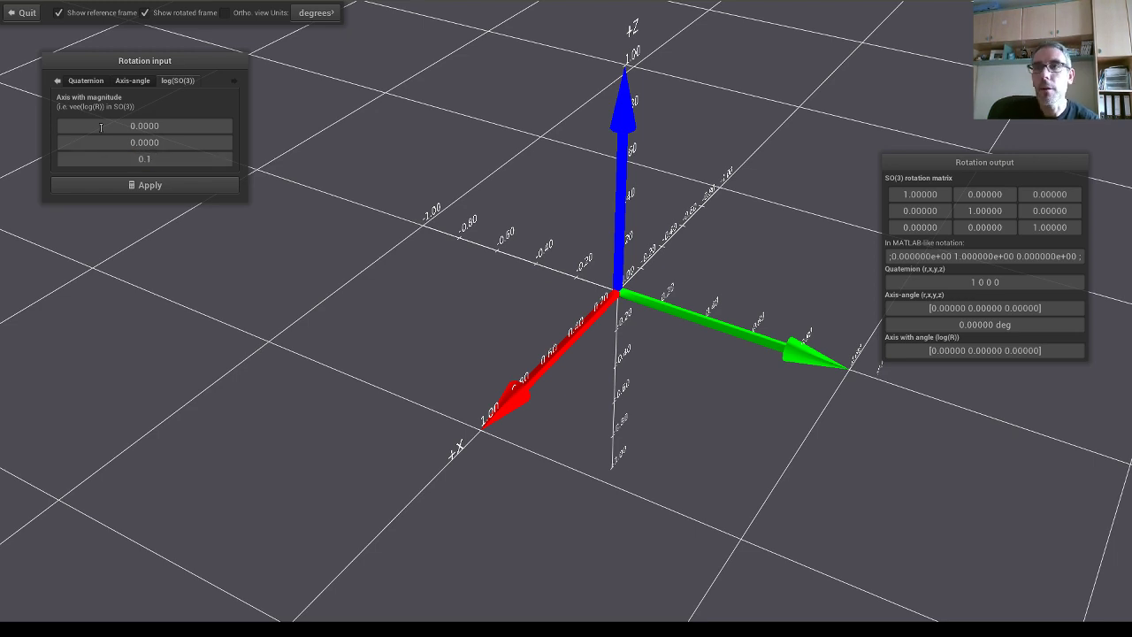
click(162, 184)
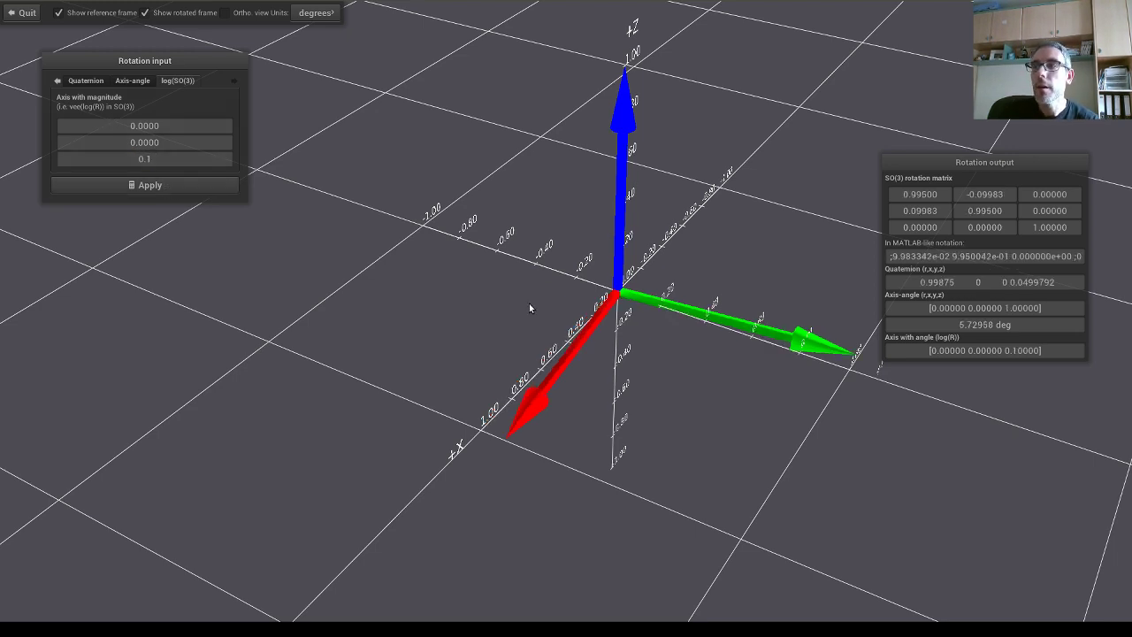
mouse_move(529, 304)
mouse_down()
mouse_move(573, 307)
mouse_move(531, 291)
mouse_up()
- Change the z component to 1 and apply the 57.29578° rotation about Z
click(177, 160)
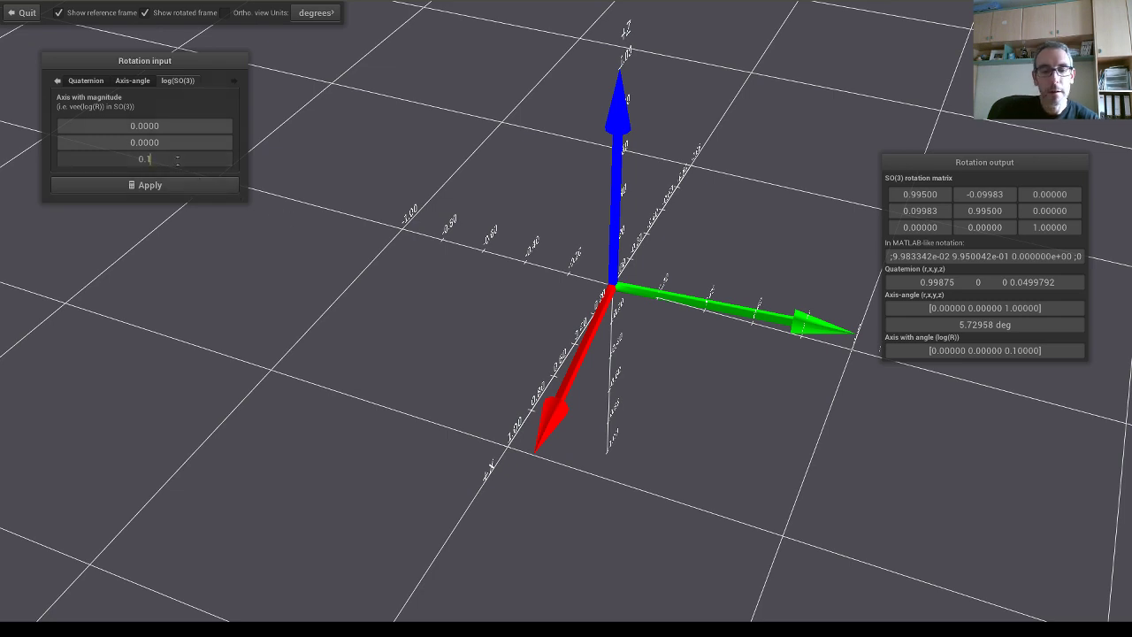
text(1)
click(148, 185)
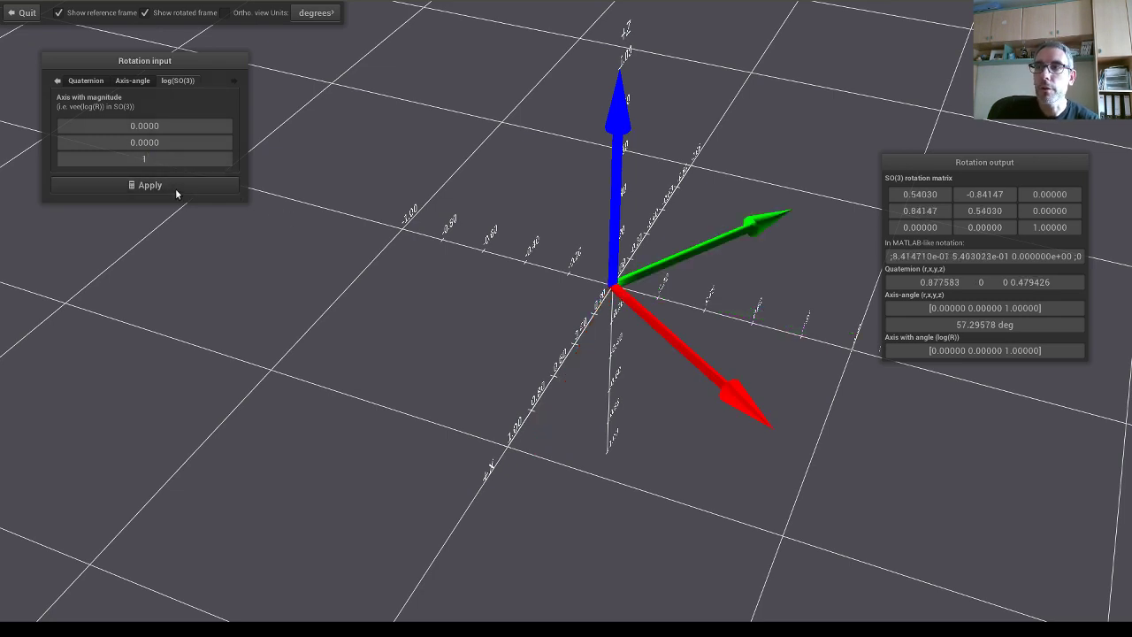
drag(622, 268, 529, 239)
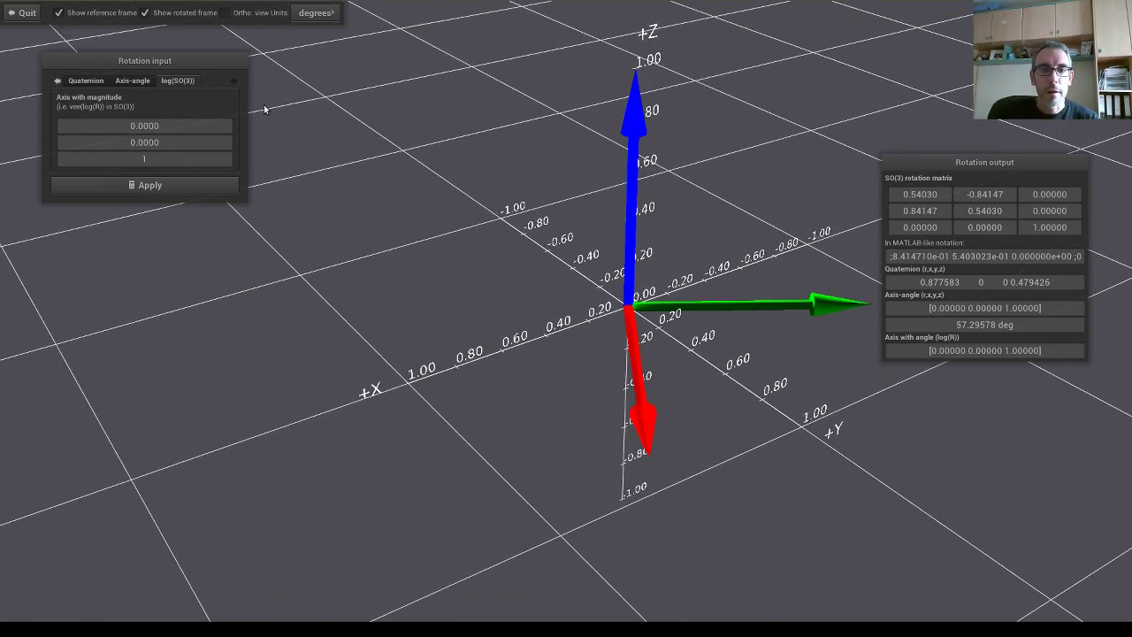
key(alt+Tab)
- Enlarge the text and scroll 3d-rotation-converter_main.cpp past the includes to the AppRotationConverter declarations
key(ctrl+plus)
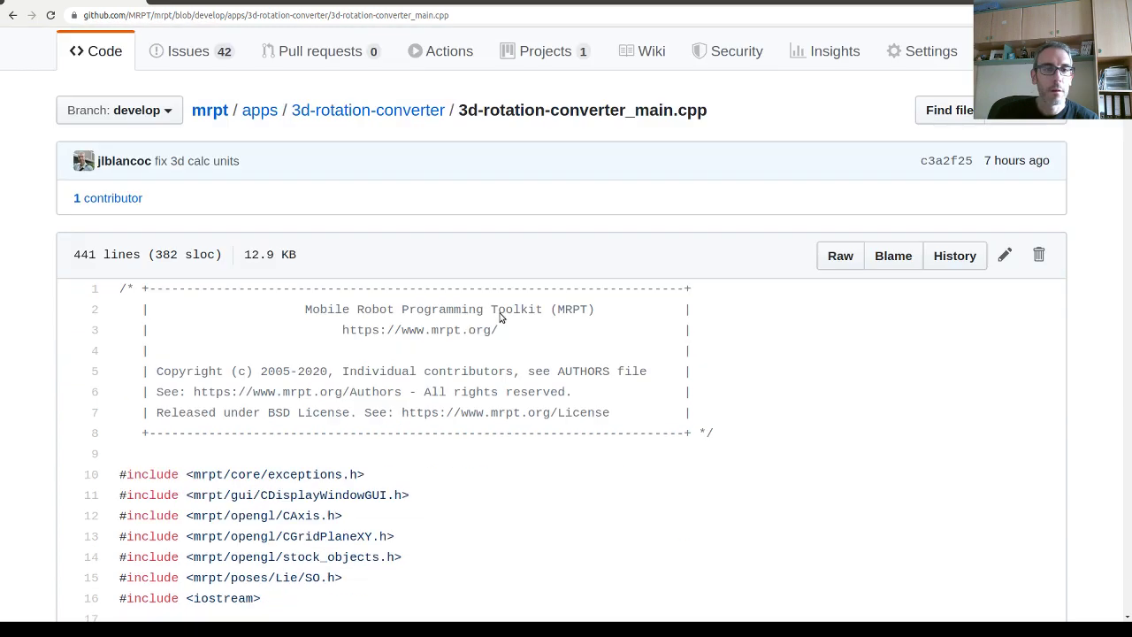
scroll(499, 317, down, 1)
scroll(483, 288, down, 1)
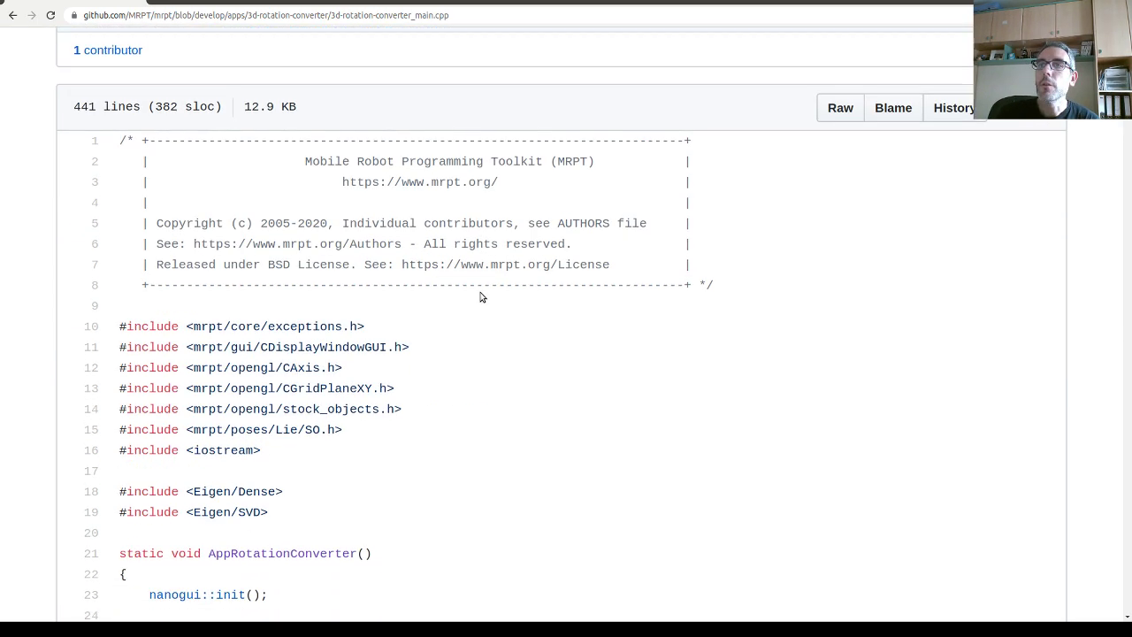
scroll(442, 310, down, 1)
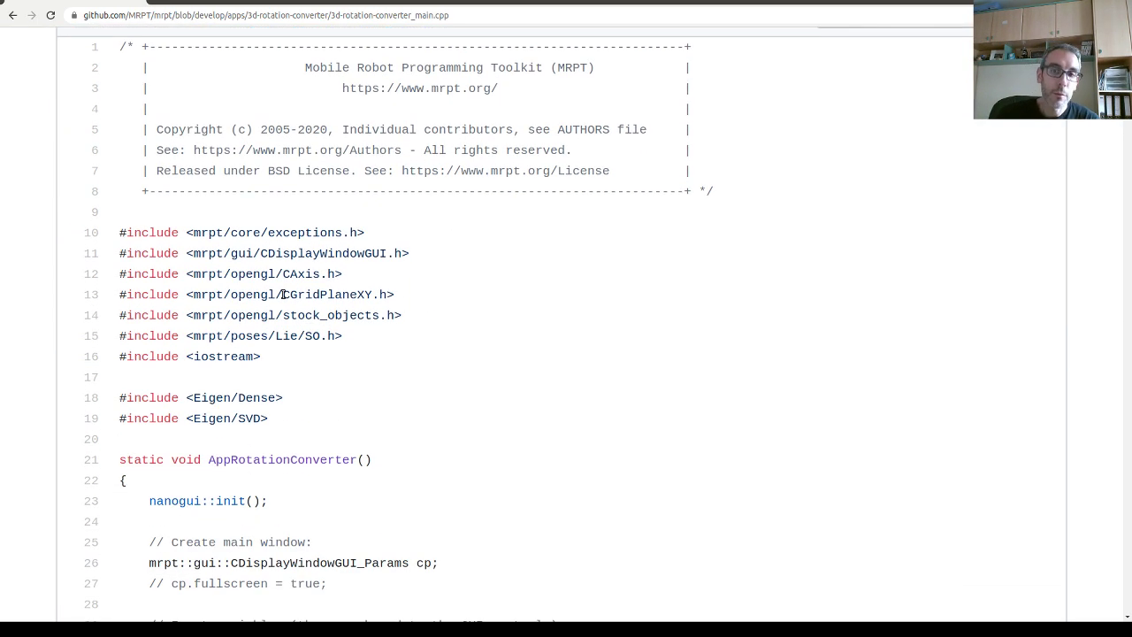
scroll(282, 294, down, 2)
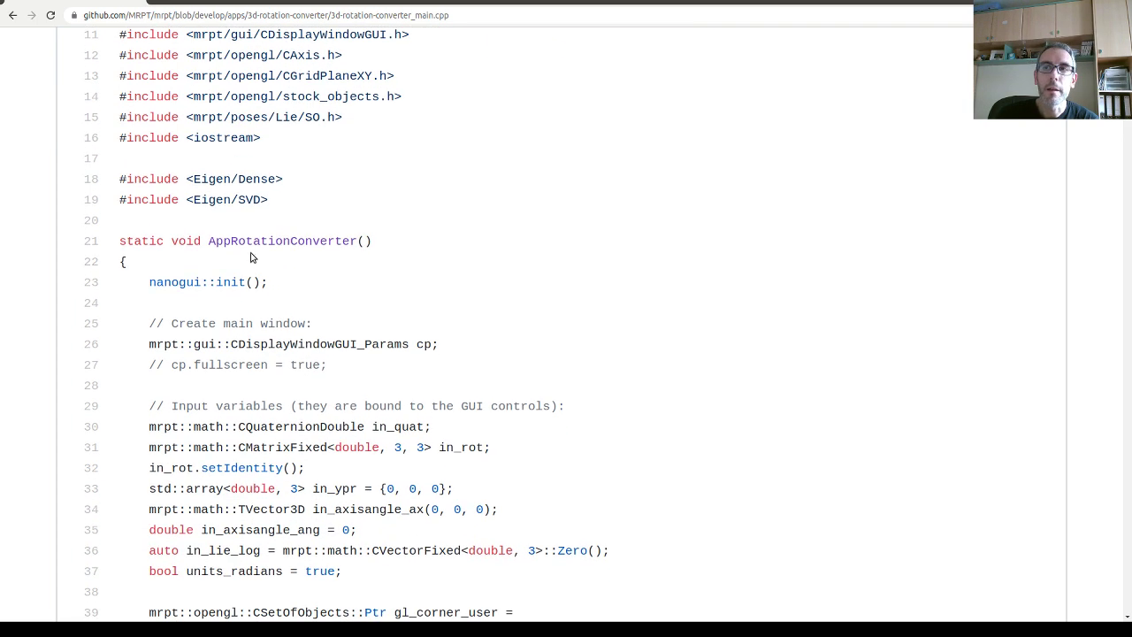
scroll(251, 258, down, 1)
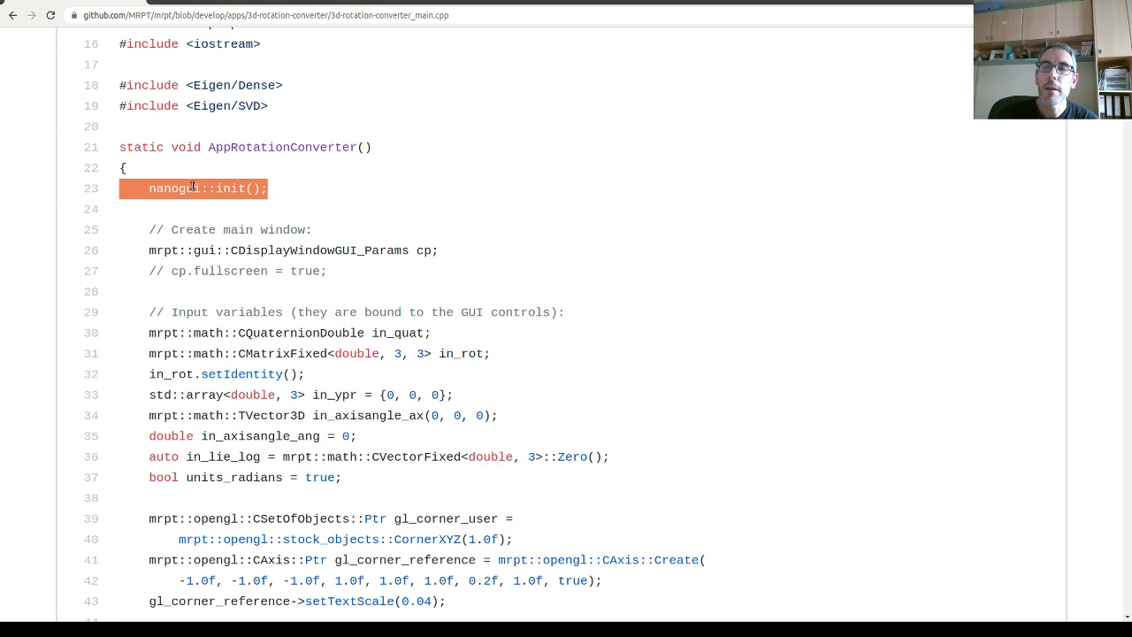
scroll(223, 211, down, 1)
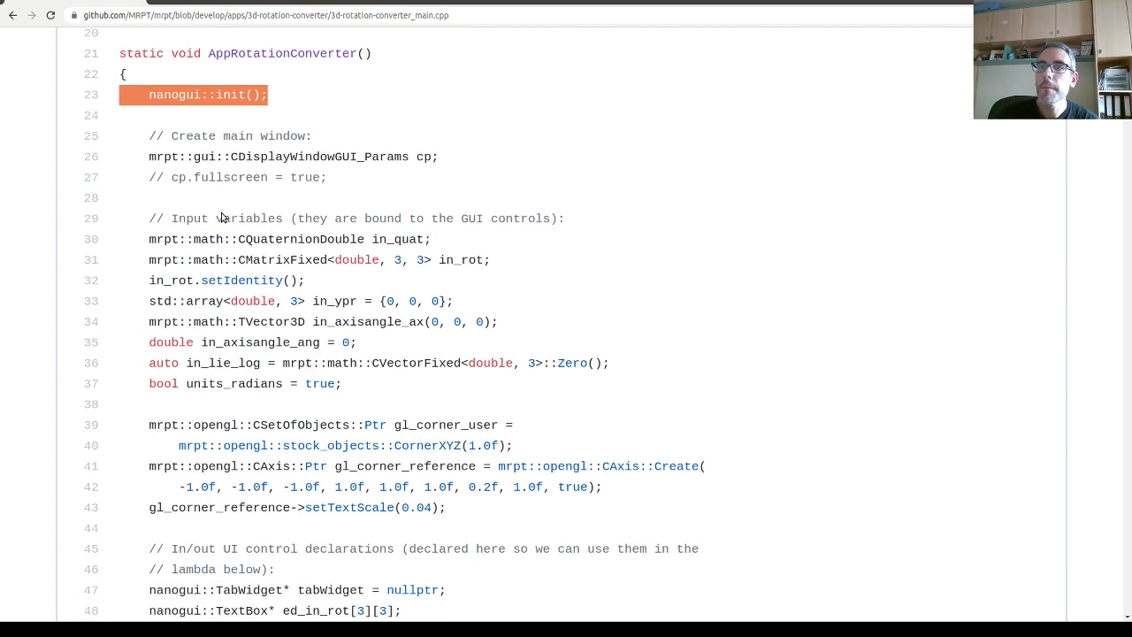
scroll(250, 177, down, 1)
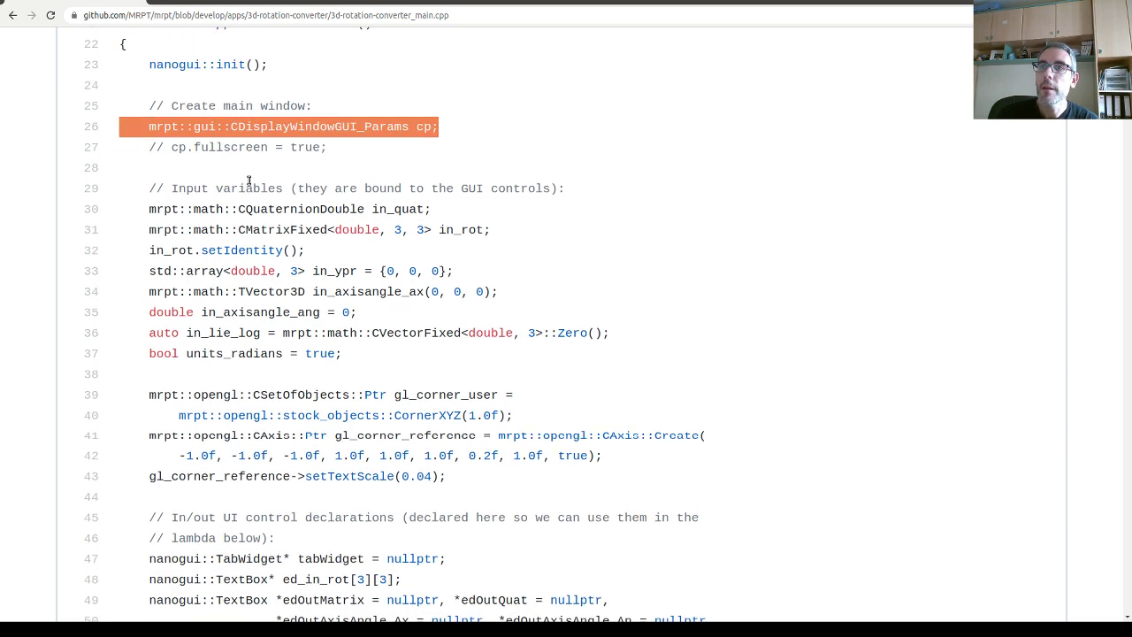
scroll(251, 196, up, 1)
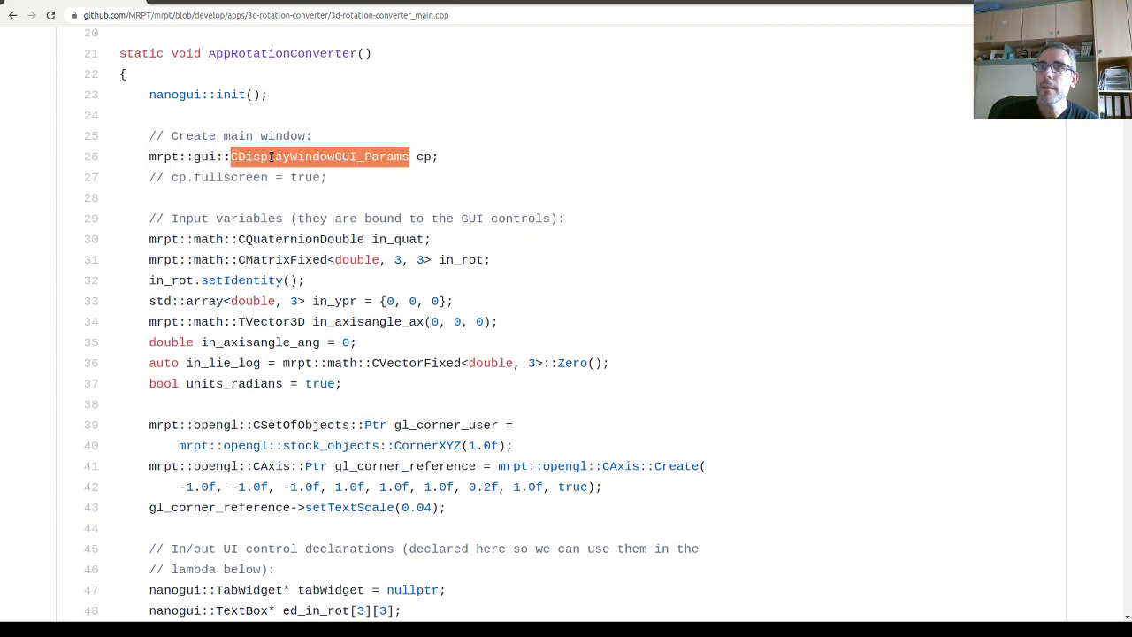
scroll(269, 215, down, 1)
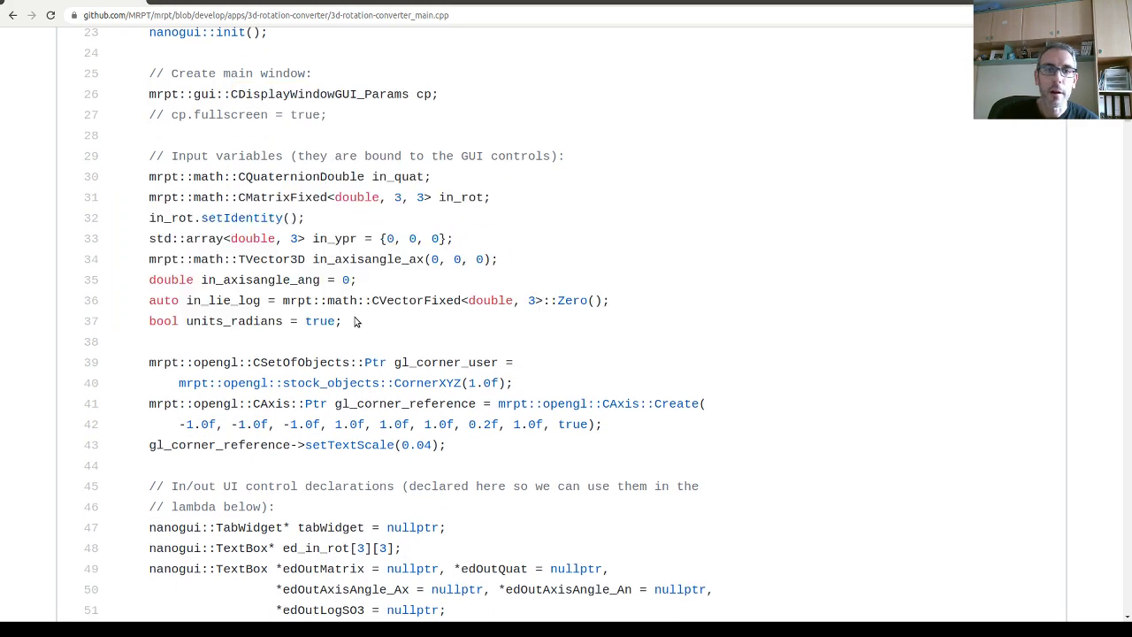
scroll(356, 318, down, 2)
scroll(358, 309, down, 3)
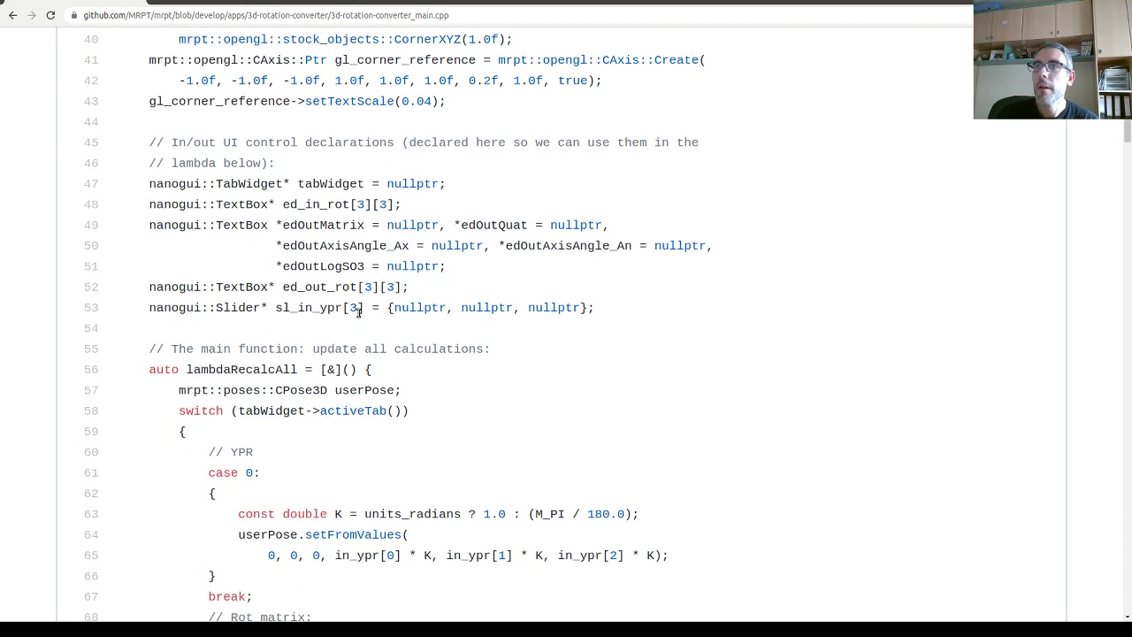
- Highlight the lambdaRecalcAll function declaration and its capture on lines 55–56
double_click(289, 230)
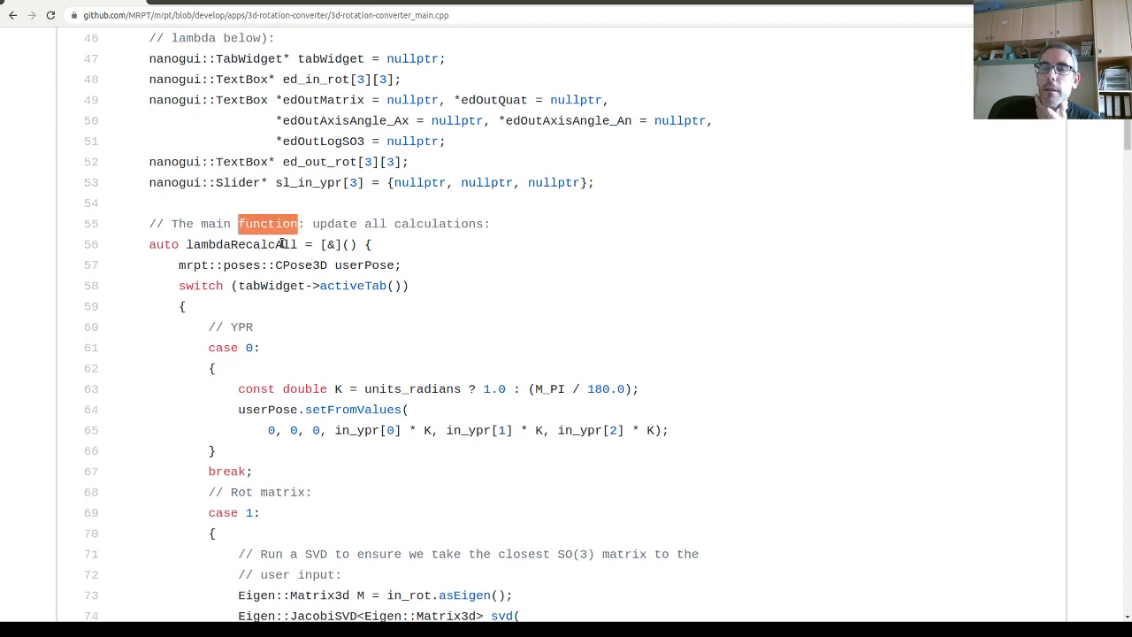
double_click(282, 243)
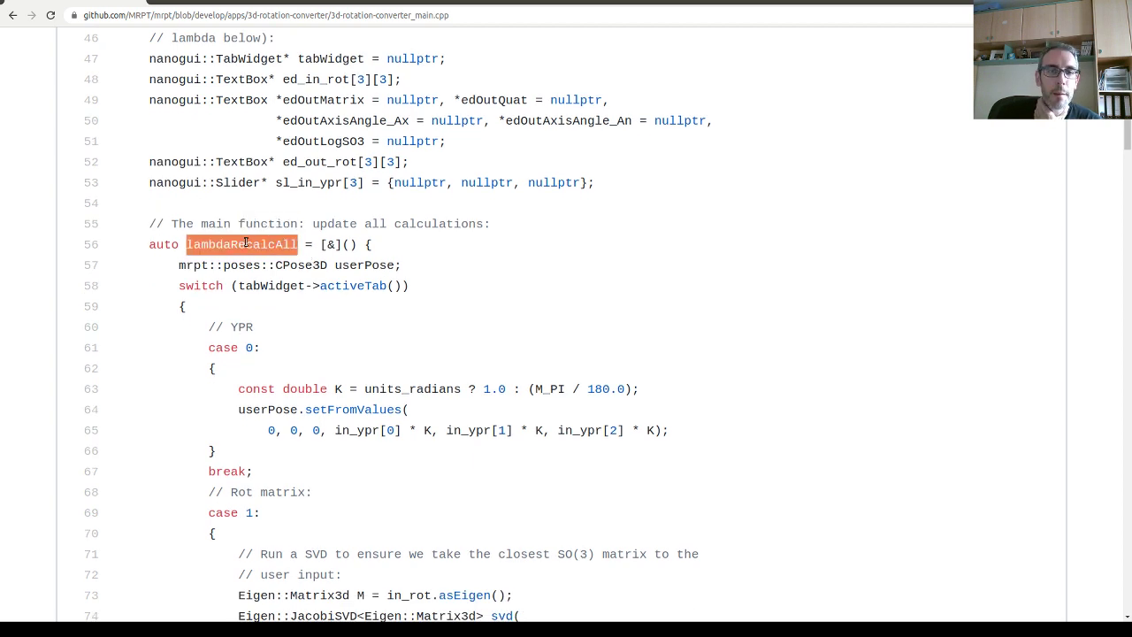
drag(266, 244, 375, 248)
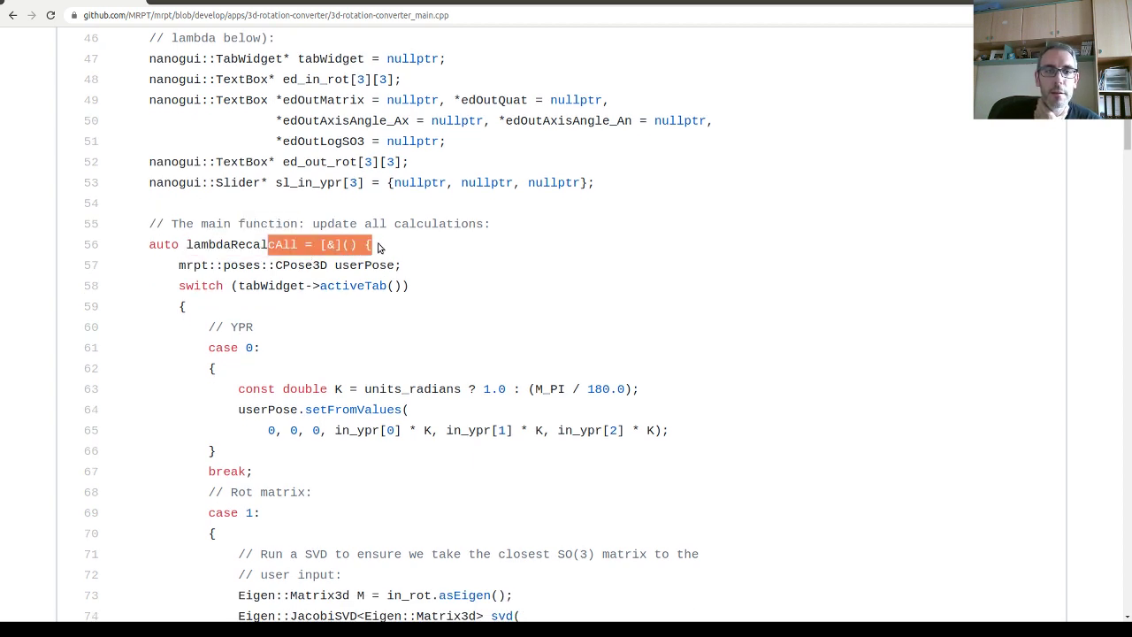
click(332, 237)
- Move down to line 114 and highlight the gl_corner_user setPose call
scroll(332, 248, up, 1)
scroll(332, 256, down, 2)
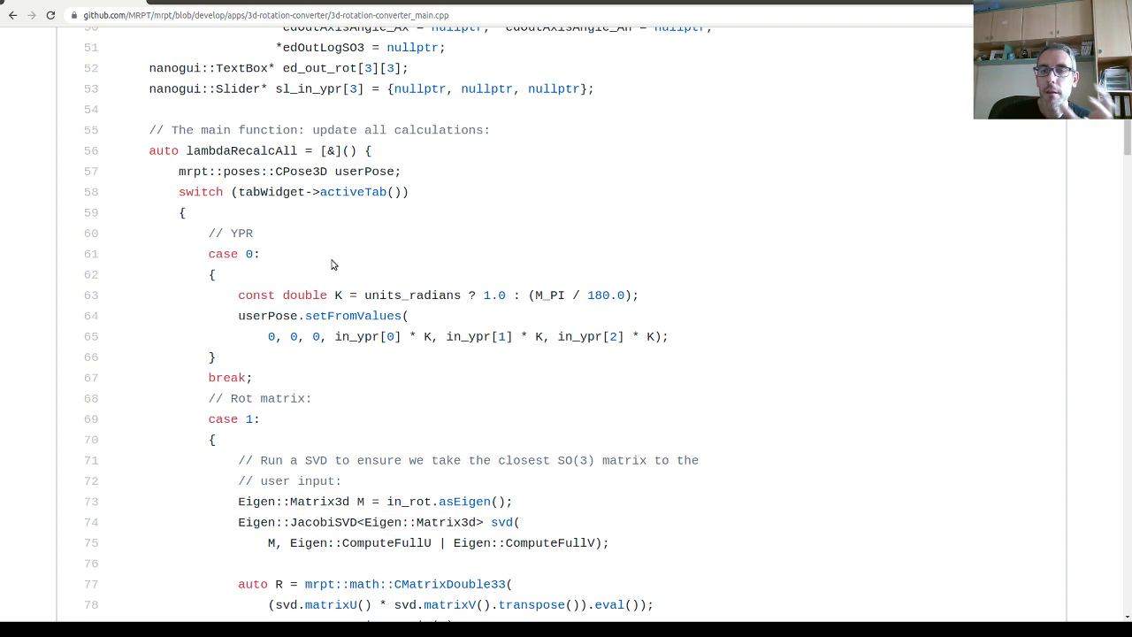
scroll(332, 264, down, 4)
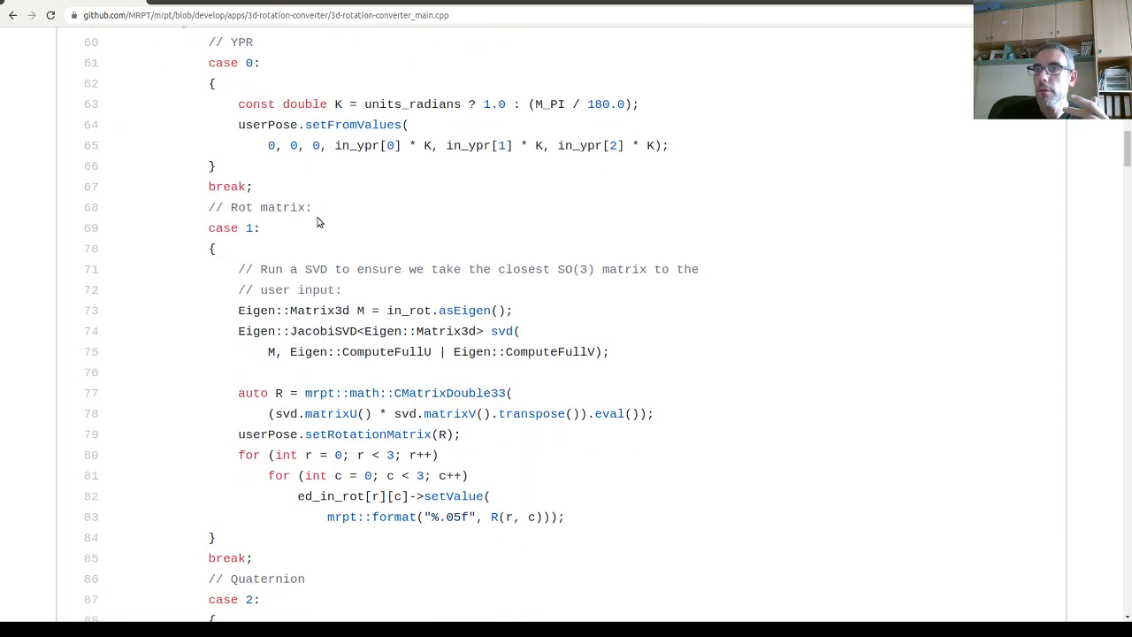
scroll(319, 230, down, 10)
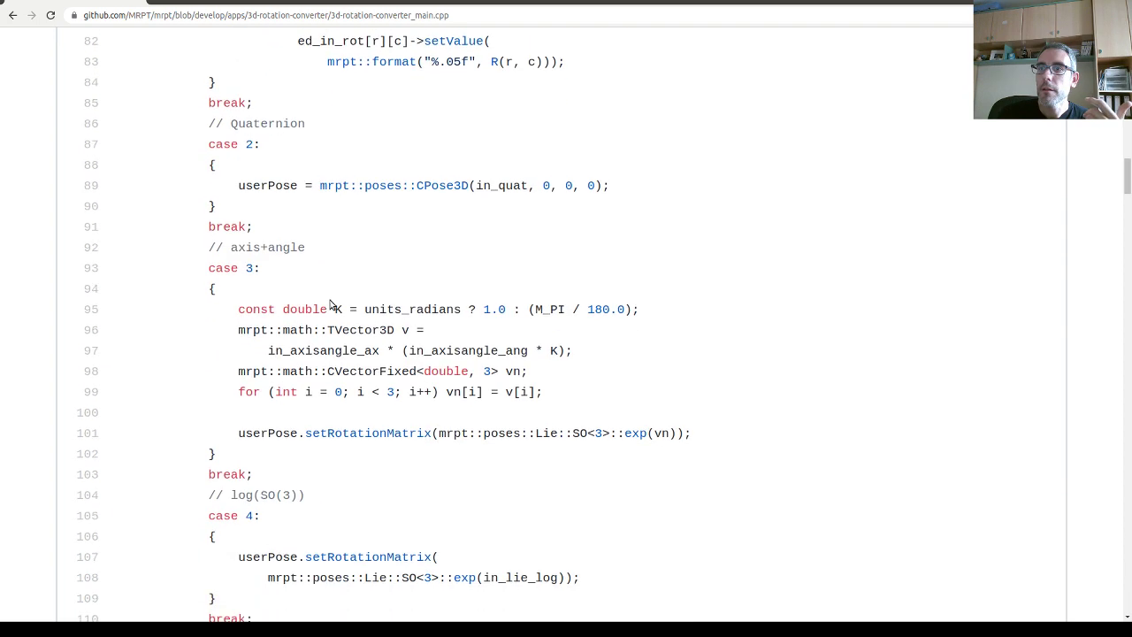
mouse_move(1126, 195)
mouse_down()
mouse_move(1123, 235)
mouse_move(1125, 216)
mouse_up()
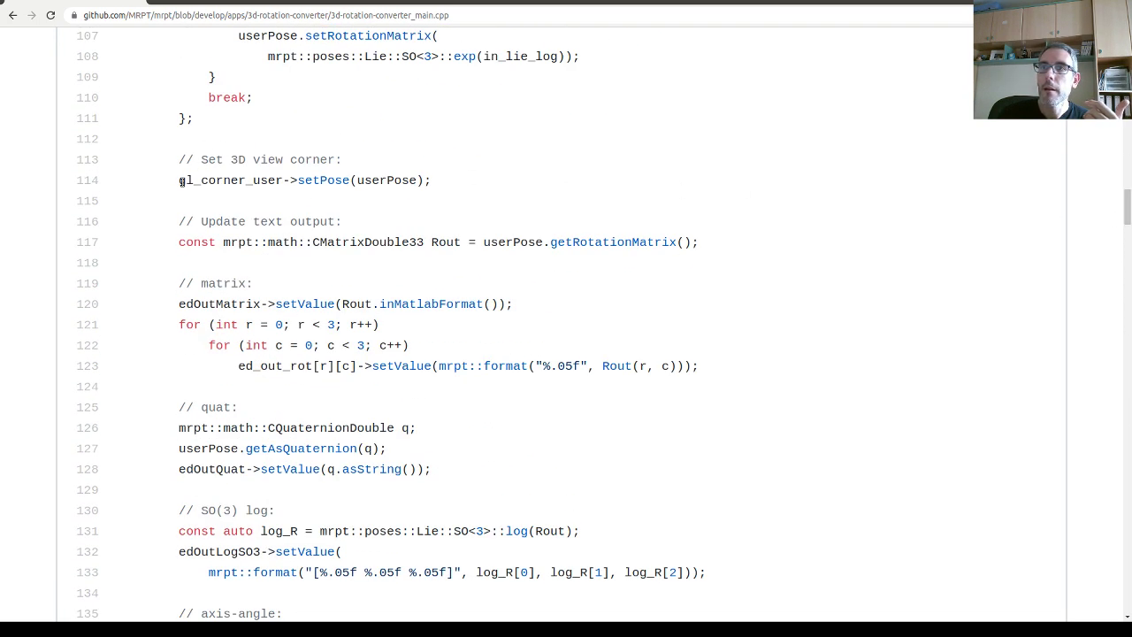
drag(180, 181, 460, 182)
drag(283, 181, 174, 180)
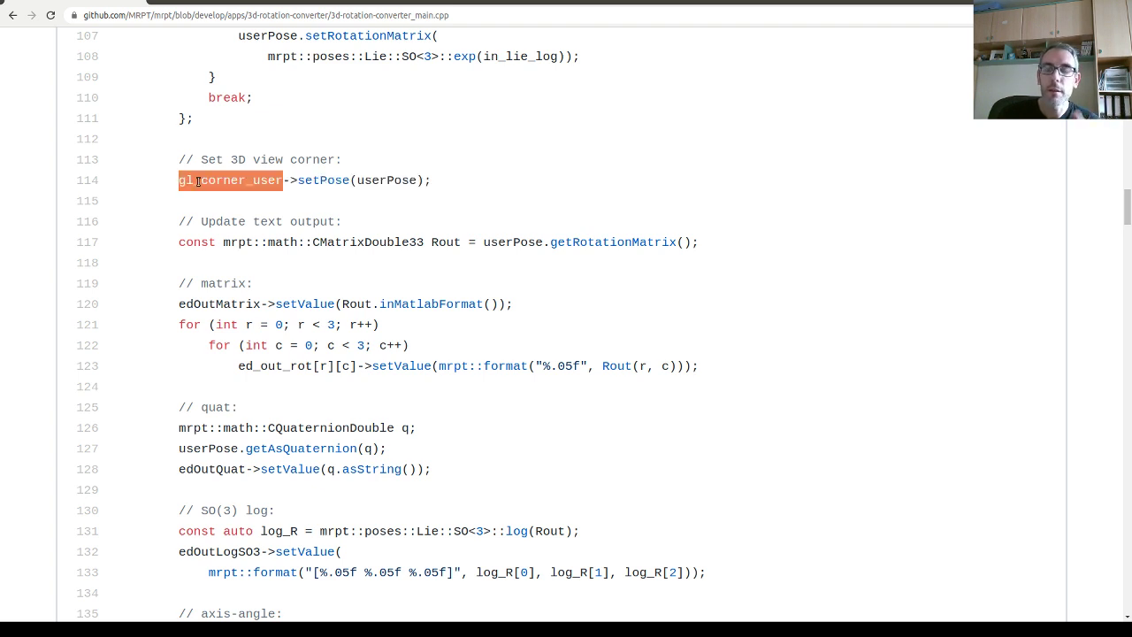
triple_click(236, 183)
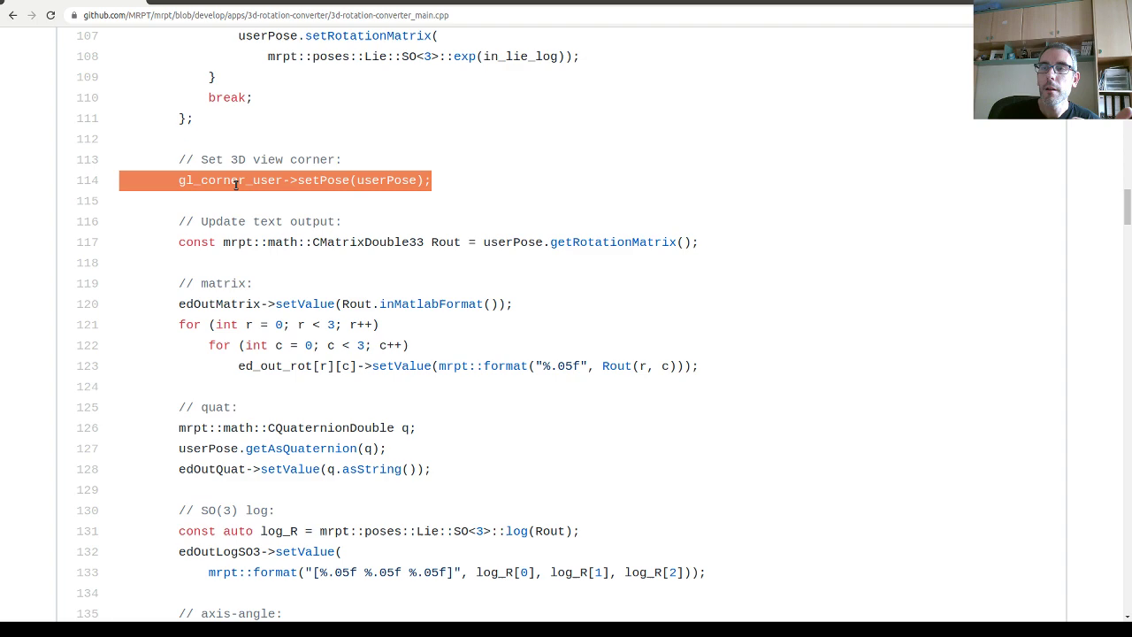
click(232, 184)
drag(244, 183, 434, 180)
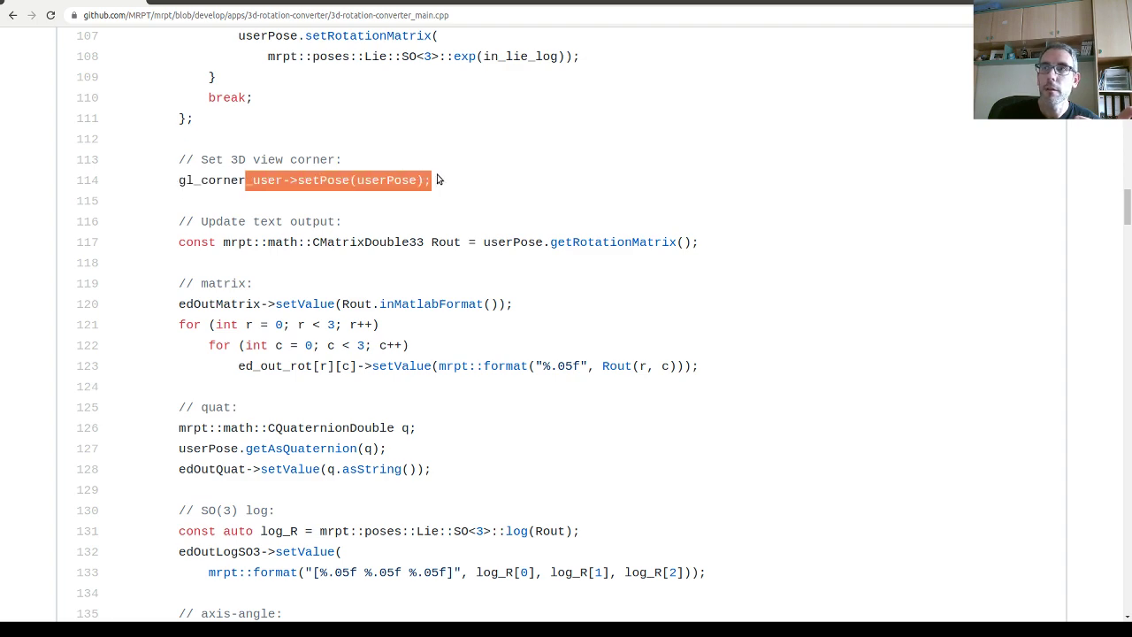
click(436, 181)
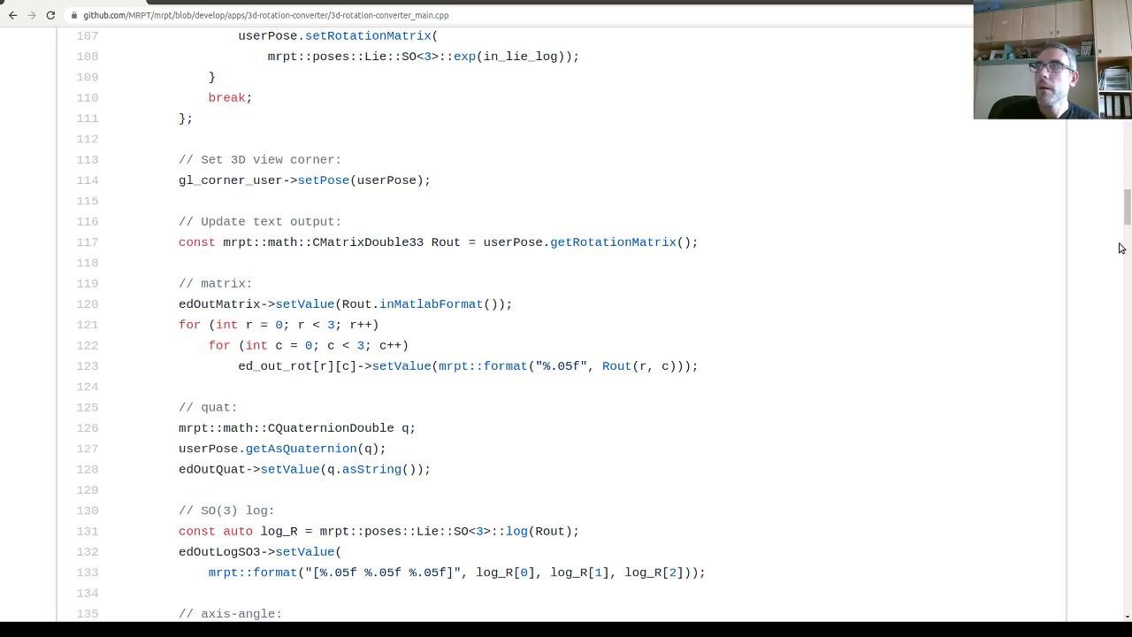
- Move down to line 141 and highlight line 147, which creates the GUI window
drag(1125, 228, 1125, 265)
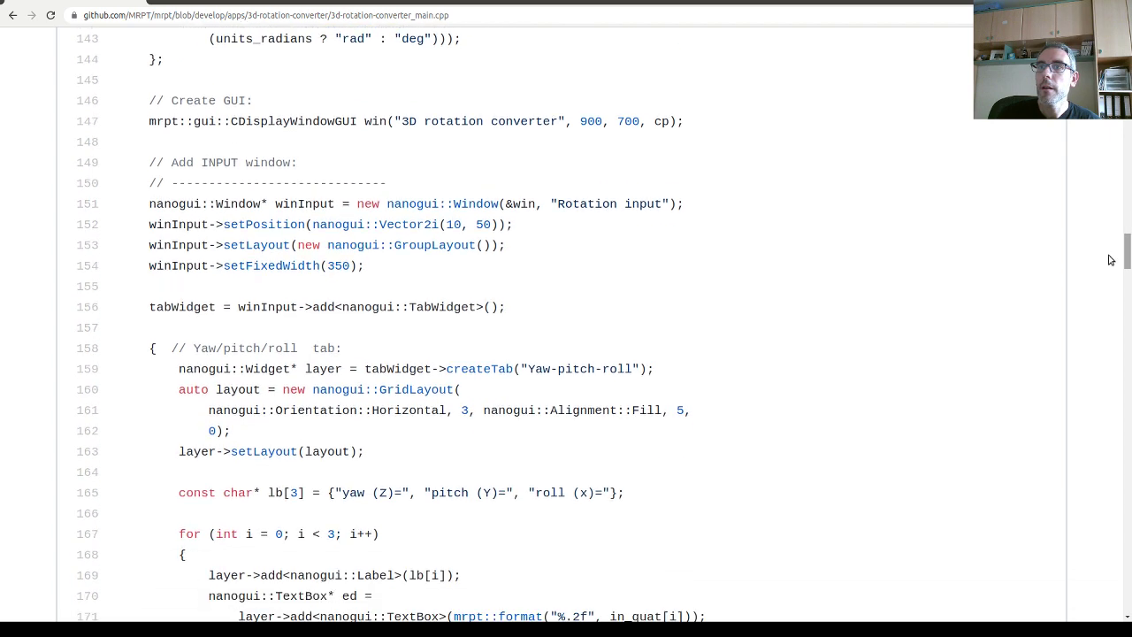
triple_click(298, 117)
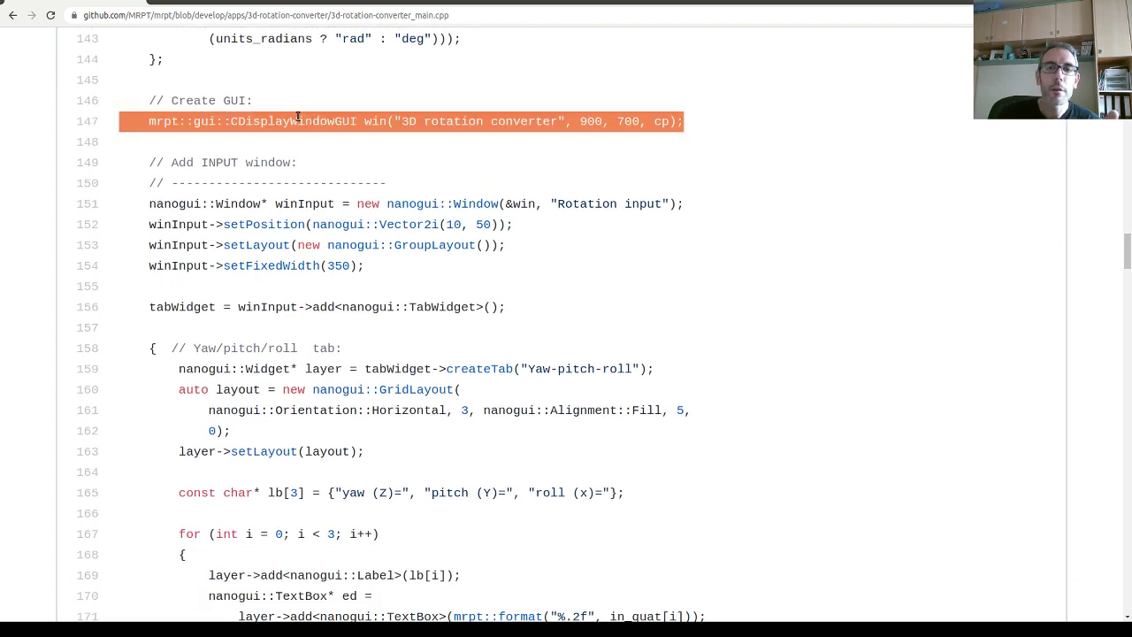
click(299, 119)
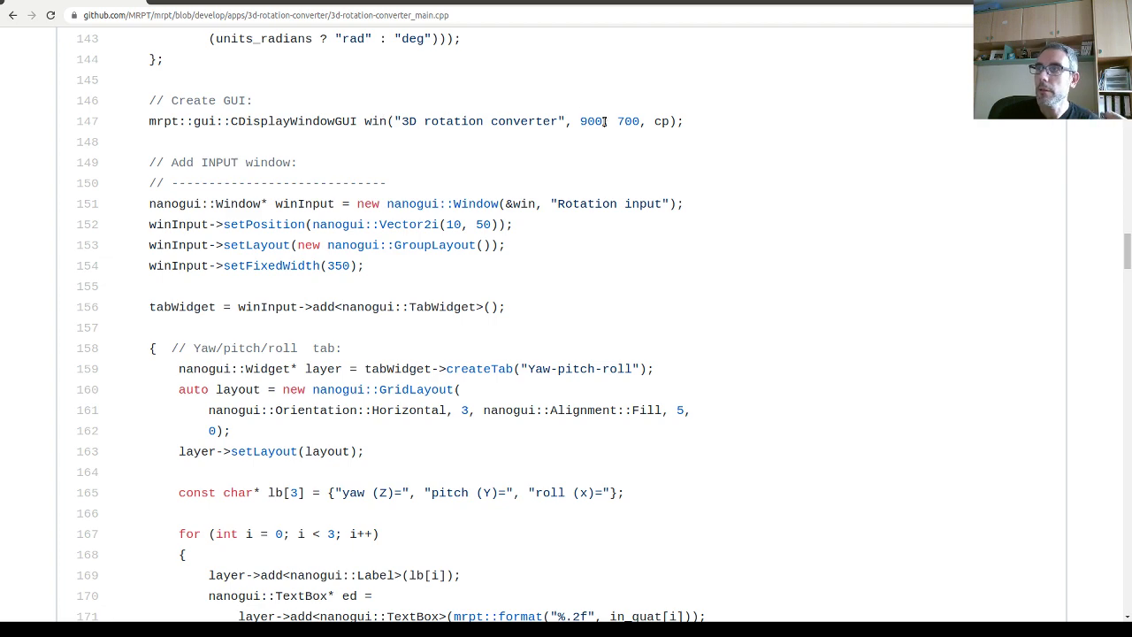
- Highlight the input window setup on lines 151–154, then continue down the file
scroll(336, 157, down, 2)
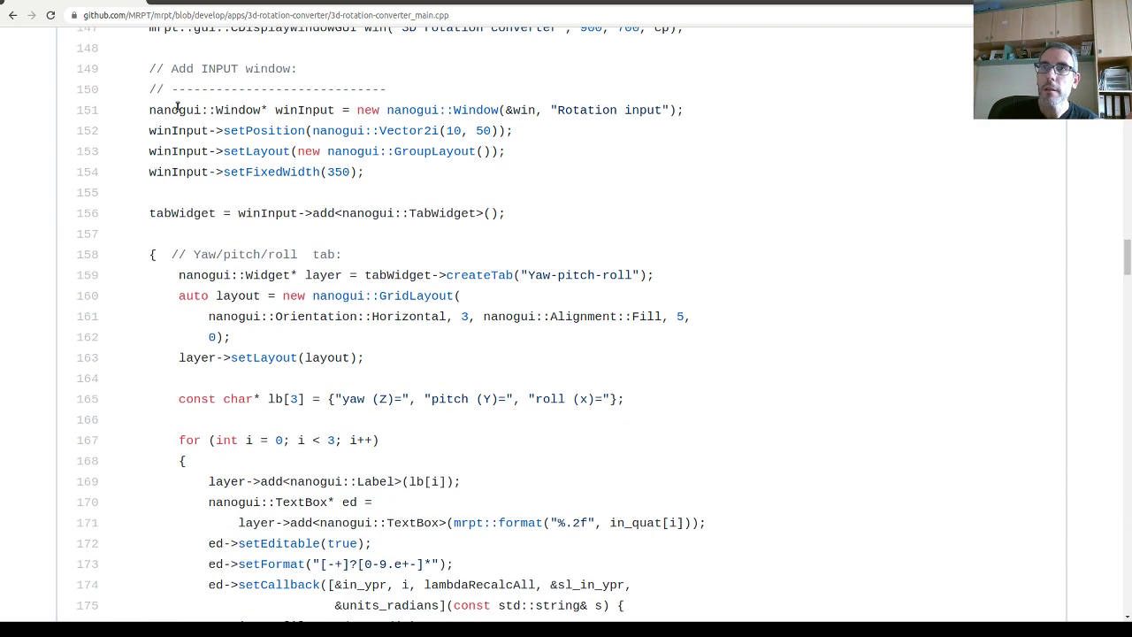
drag(176, 108, 339, 169)
click(276, 115)
scroll(383, 127, down, 8)
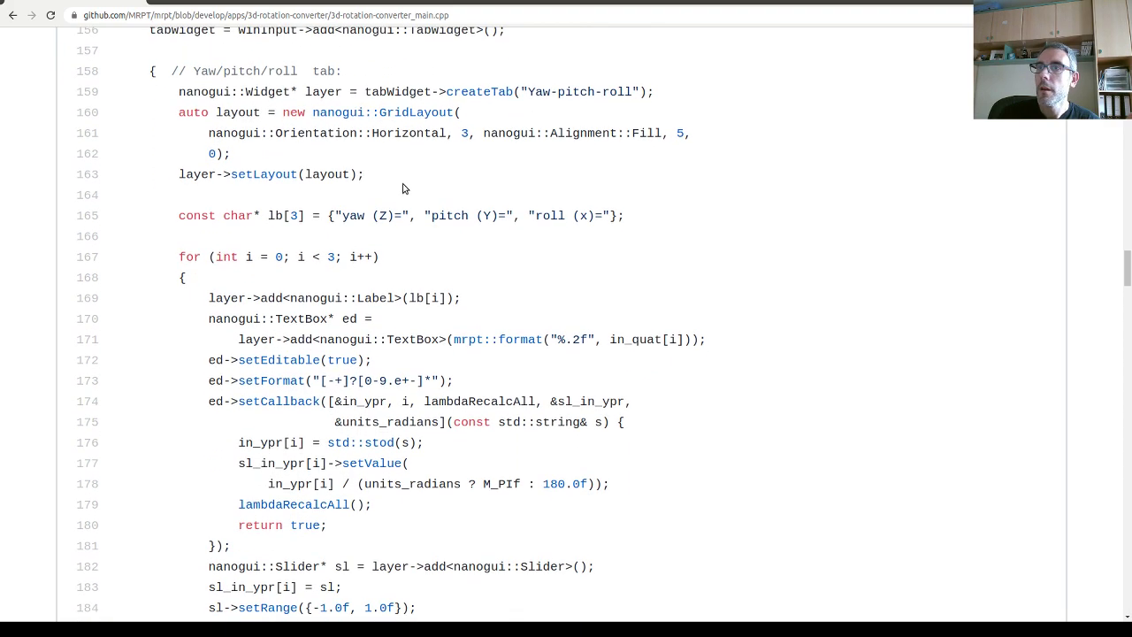